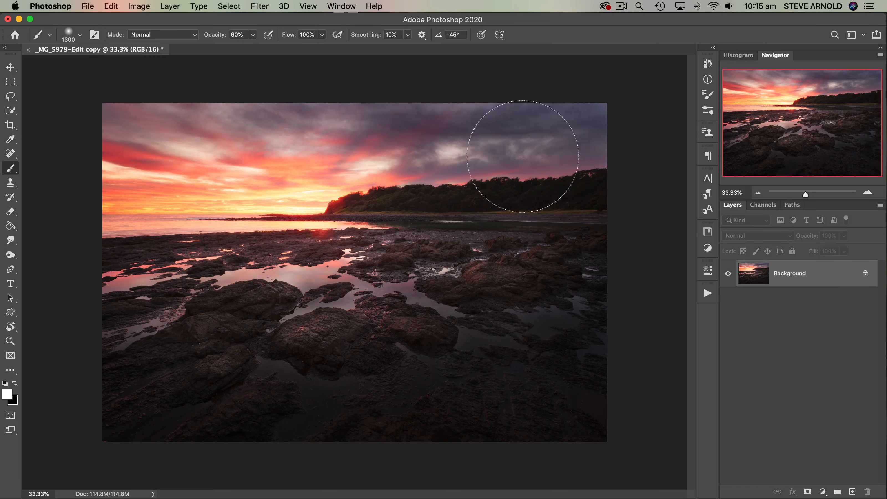
- Apply a Hue/Saturation adjustment with saturation +61 directly to the Background layer
{"action": "left_click", "coordinate": [143, 11]}
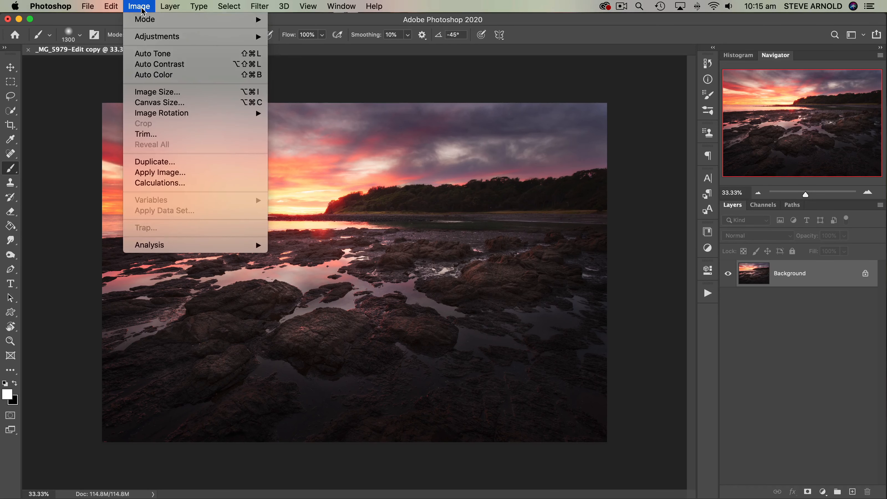
{"action": "mouse_move", "coordinate": [153, 39]}
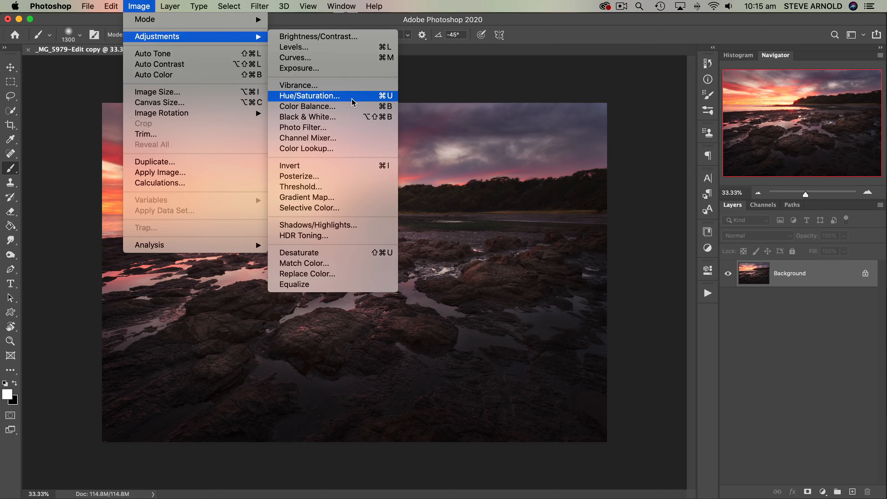
{"action": "left_click", "coordinate": [309, 100]}
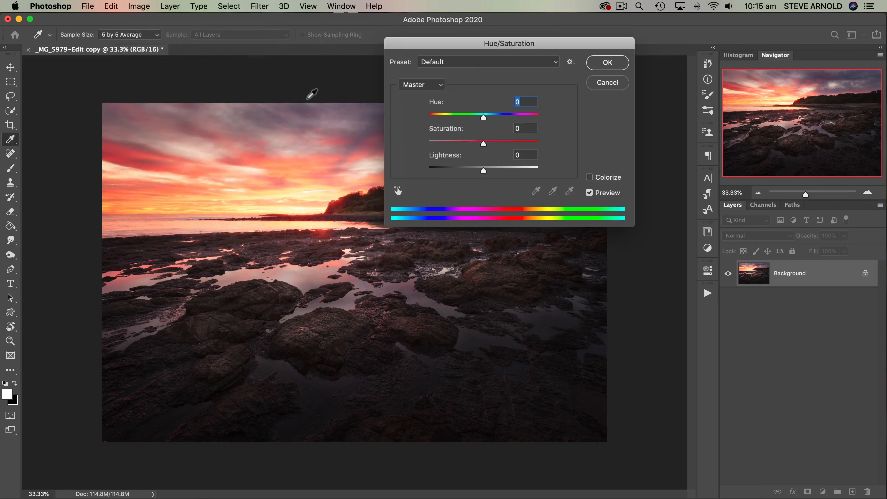
{"action": "left_click_drag", "start_coordinate": [510, 44], "coordinate": [535, 31]}
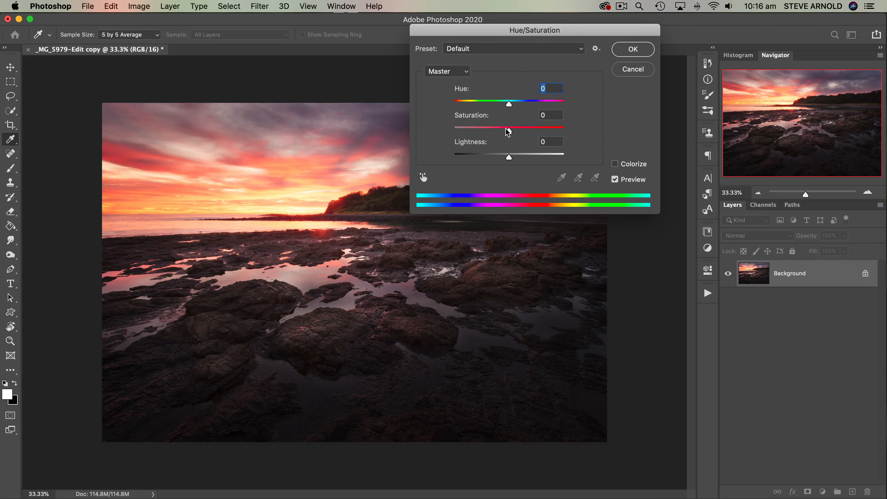
{"action": "left_click_drag", "start_coordinate": [509, 132], "coordinate": [543, 133]}
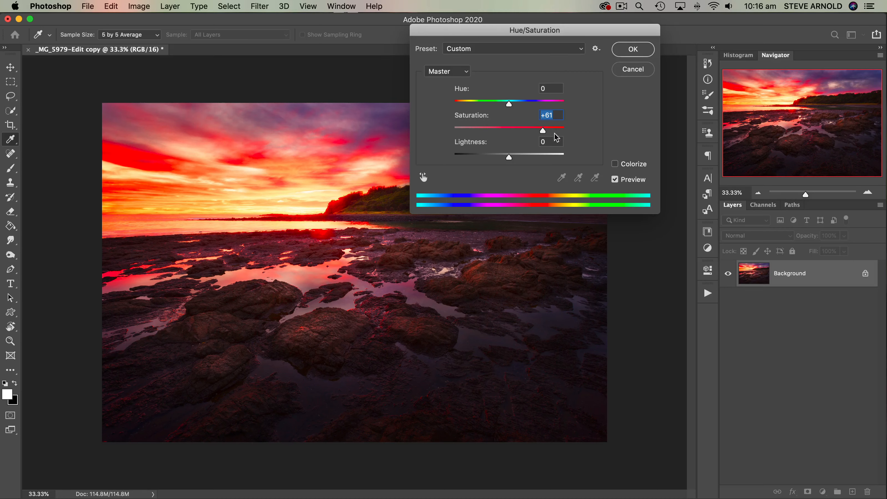
{"action": "left_click", "coordinate": [633, 54]}
{"action": "key", "text": "b"}
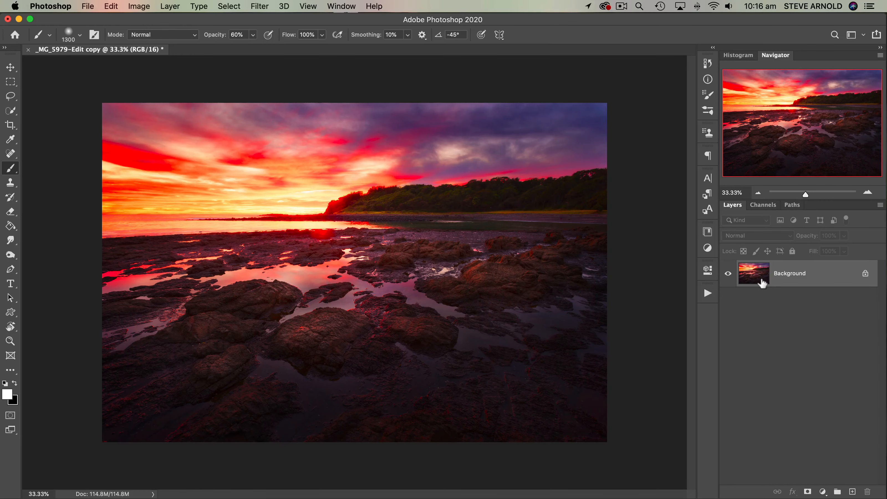
- Undo the Hue/Saturation adjustment applied to the Background layer
{"action": "left_click", "coordinate": [111, 7]}
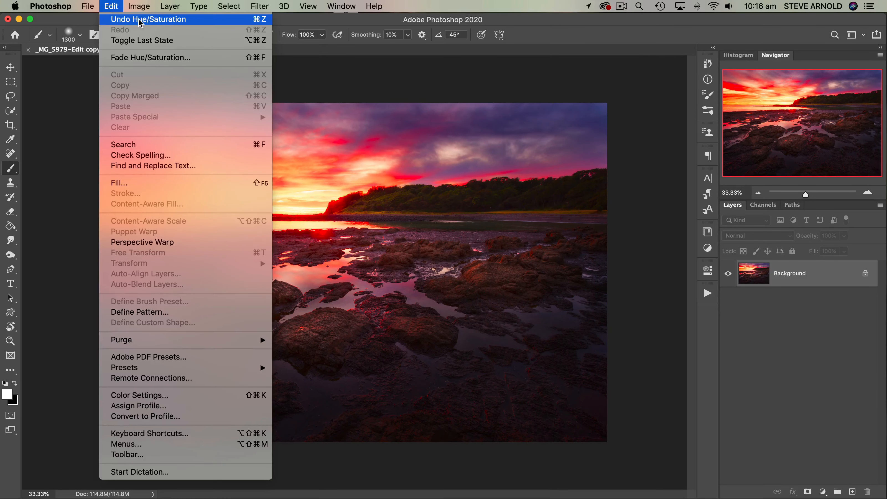
{"action": "left_click", "coordinate": [166, 21]}
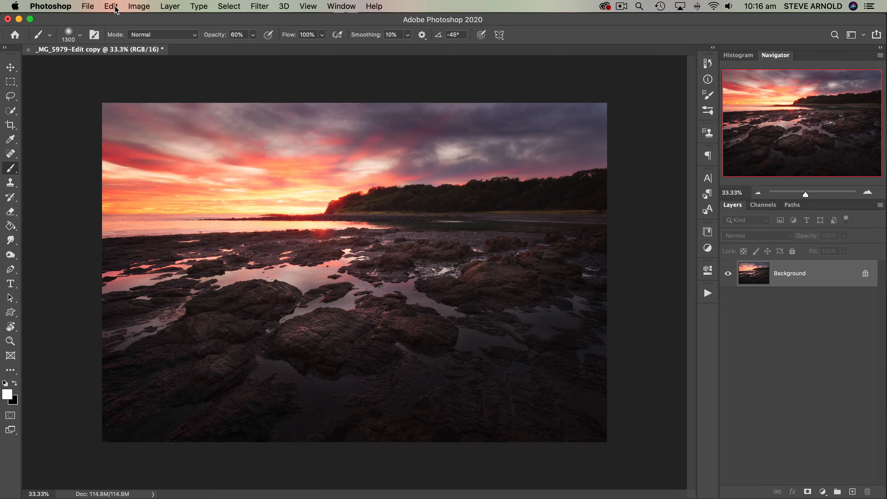
{"action": "left_click", "coordinate": [143, 7]}
{"action": "mouse_move", "coordinate": [159, 39]}
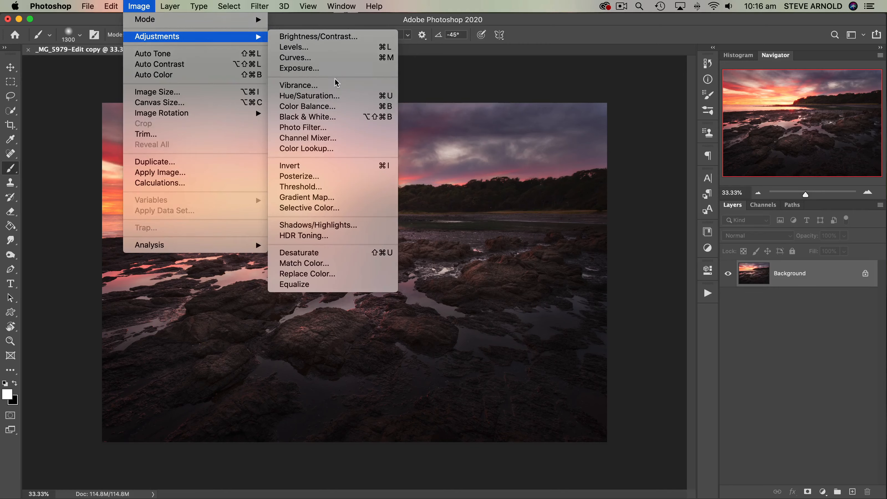
{"action": "left_click", "coordinate": [654, 121]}
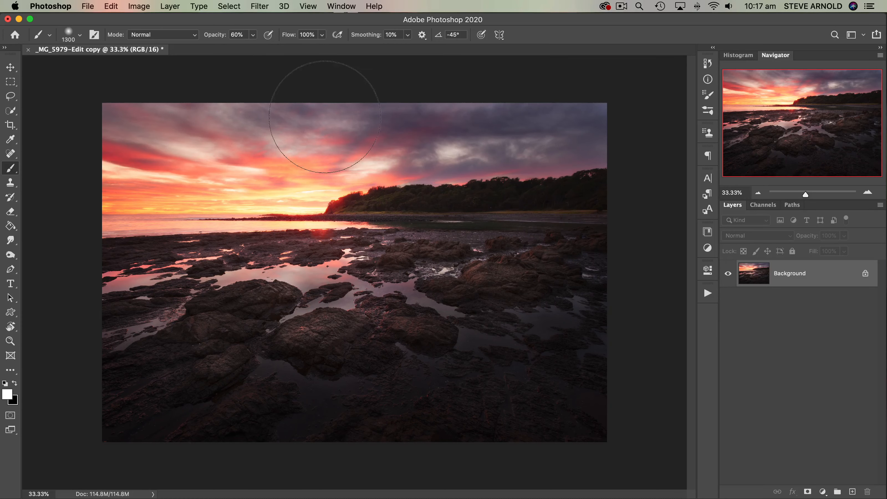
{"action": "left_click", "coordinate": [139, 7]}
{"action": "left_click", "coordinate": [170, 6]}
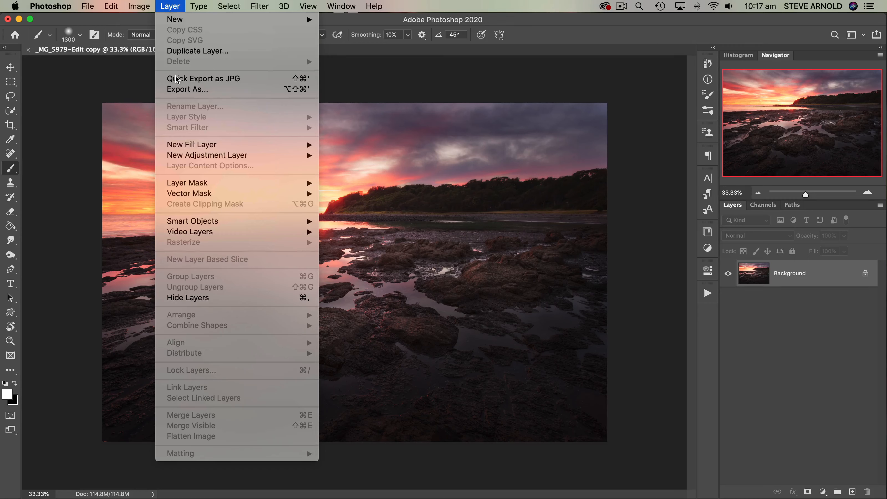
{"action": "mouse_move", "coordinate": [194, 158]}
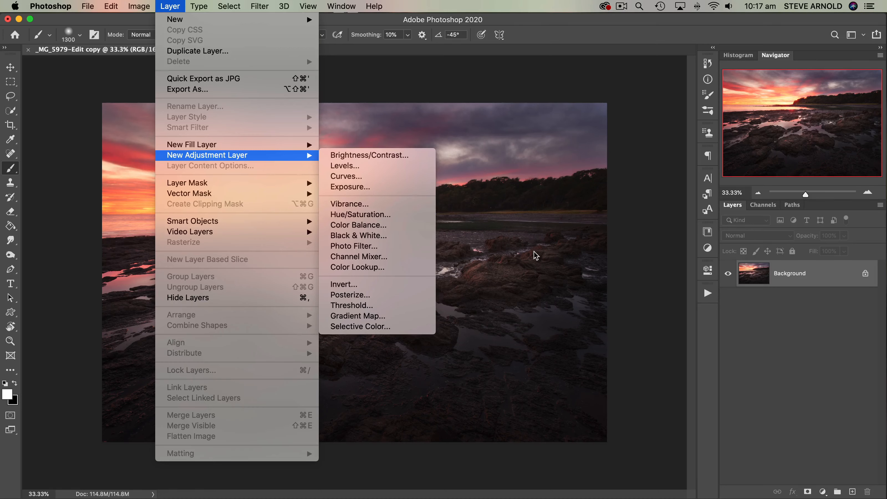
{"action": "left_click", "coordinate": [803, 329]}
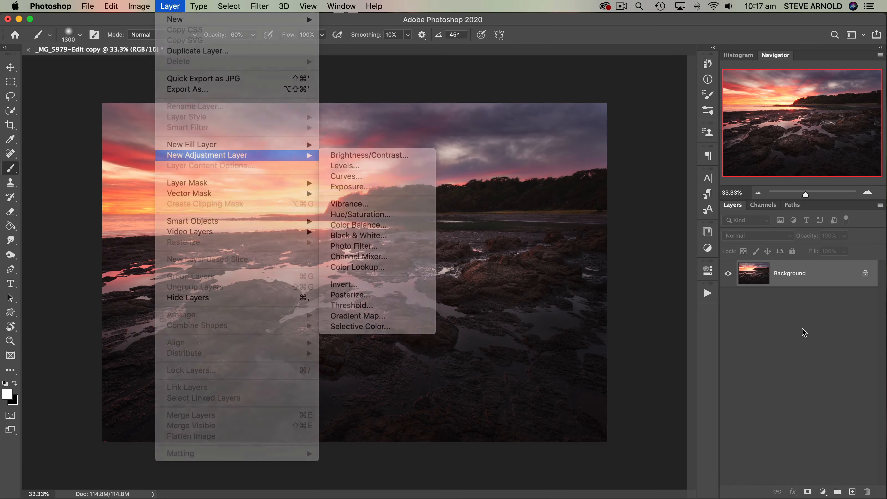
- Add a Hue/Saturation adjustment layer above the Background and set its saturation to +63
{"action": "left_click", "coordinate": [825, 494]}
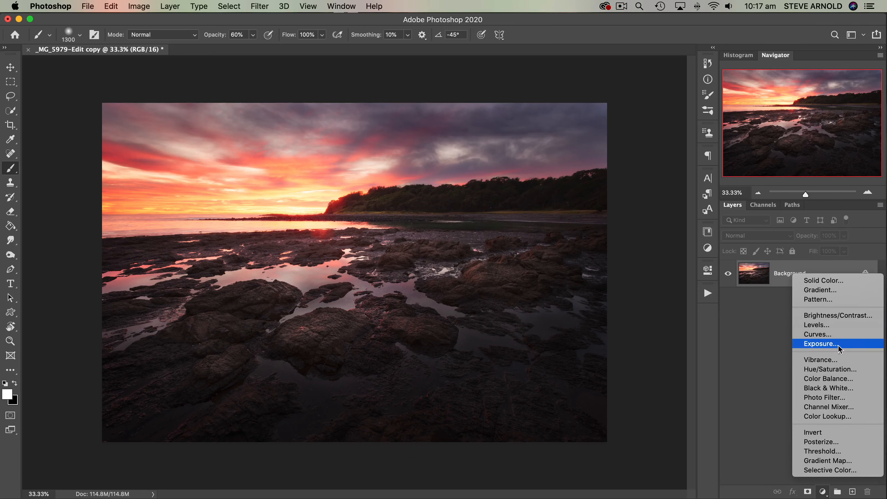
{"action": "left_click", "coordinate": [827, 370]}
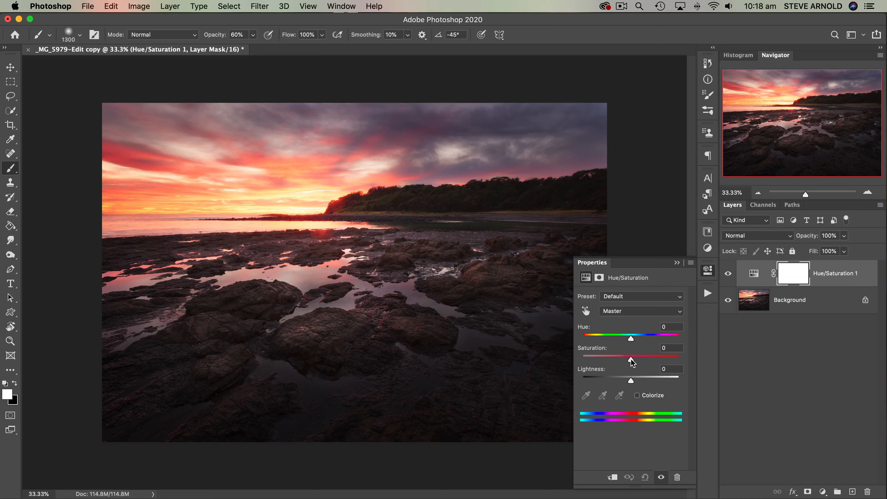
{"action": "left_click_drag", "start_coordinate": [632, 362], "coordinate": [663, 364]}
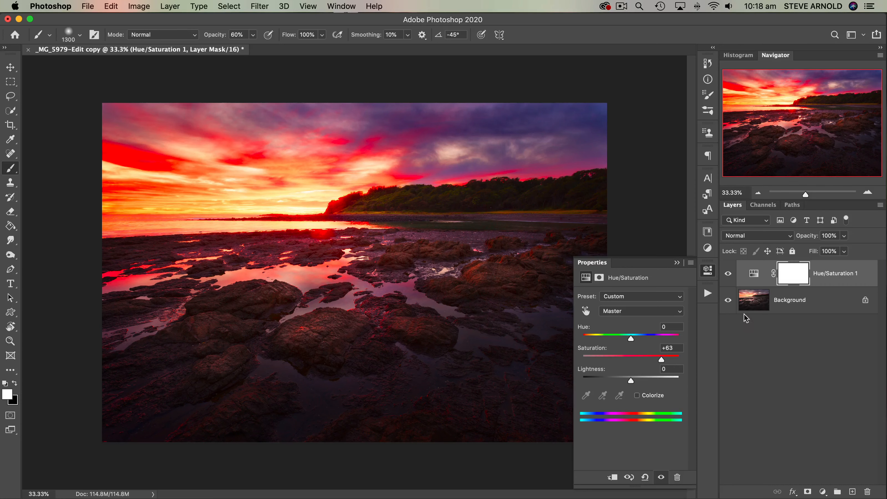
{"action": "left_click", "coordinate": [708, 271]}
{"action": "left_click", "coordinate": [751, 342]}
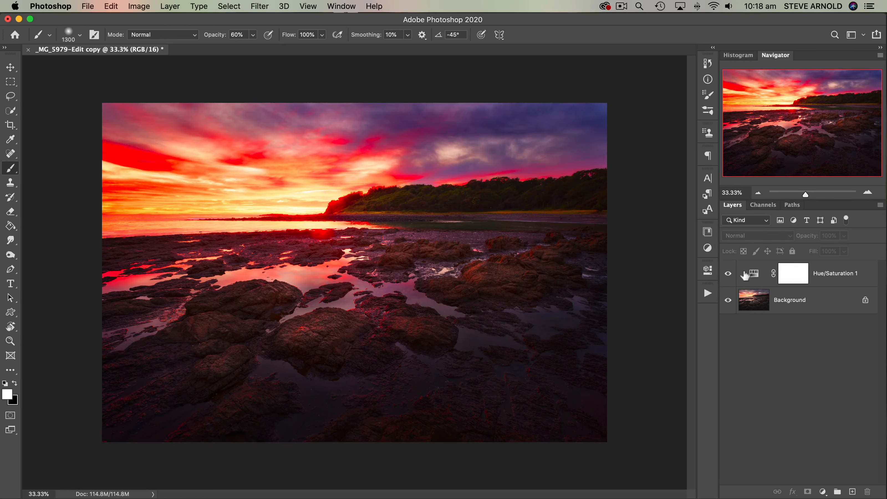
- Reopen the Hue/Saturation adjustment layer's settings and reduce its saturation to -45
{"action": "double_click", "coordinate": [754, 276]}
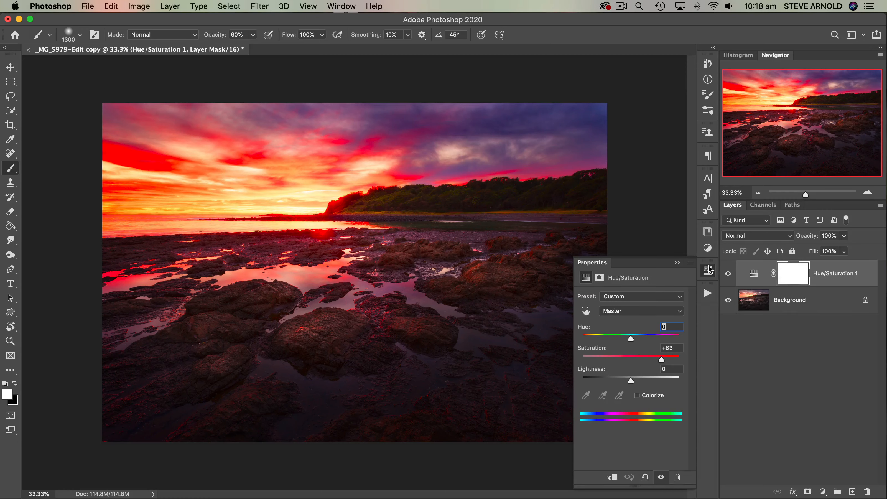
{"action": "left_click_drag", "start_coordinate": [662, 362], "coordinate": [614, 362]}
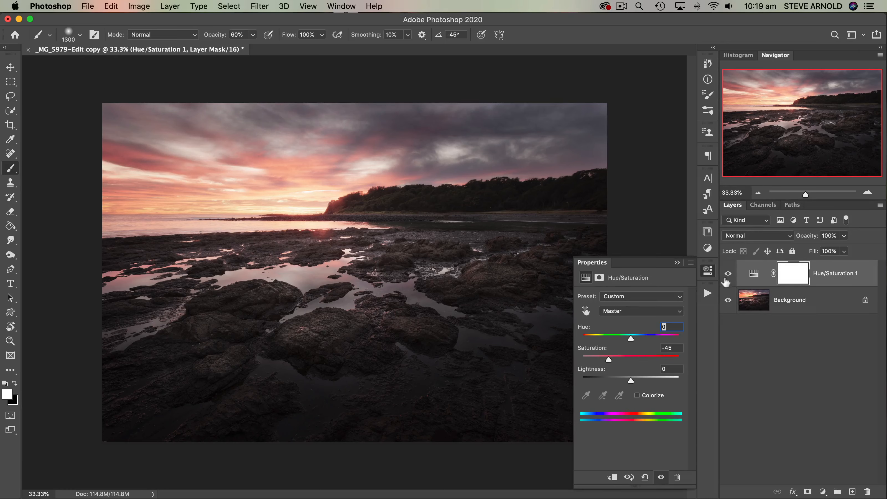
{"action": "left_click", "coordinate": [707, 270]}
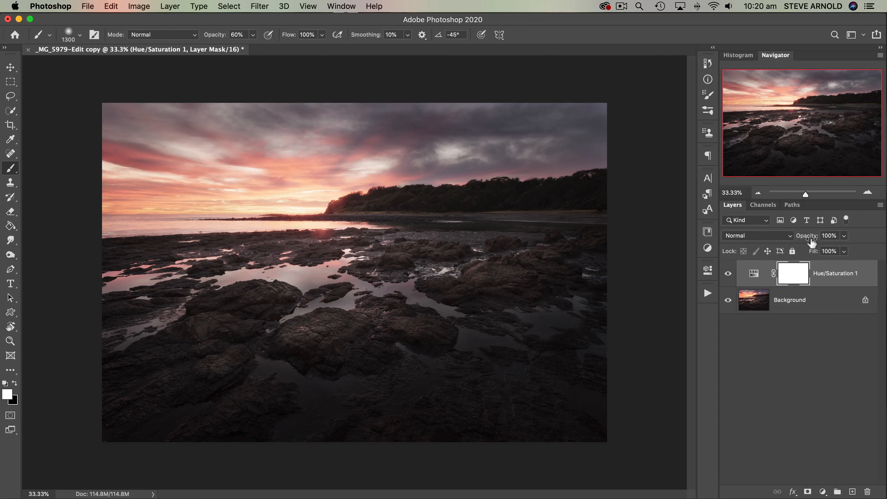
- Raise the saturation of the Hue/Saturation adjustment layer to +53
{"action": "left_click", "coordinate": [754, 274]}
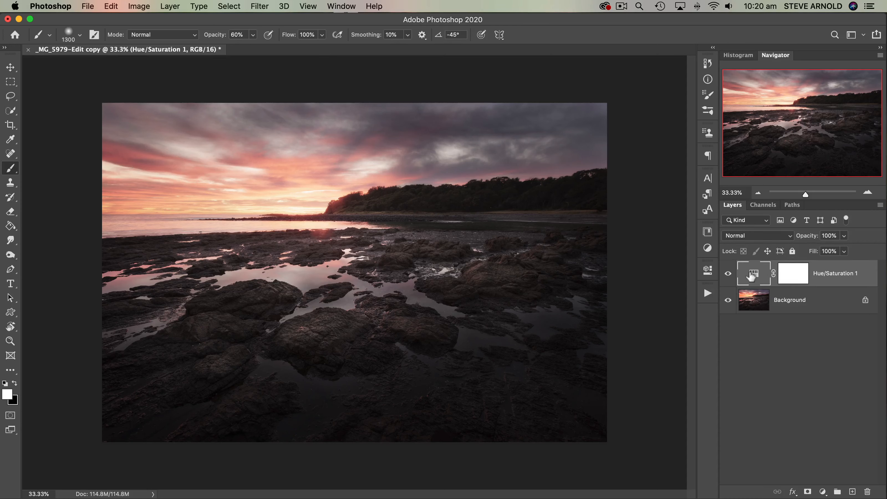
{"action": "double_click", "coordinate": [754, 274]}
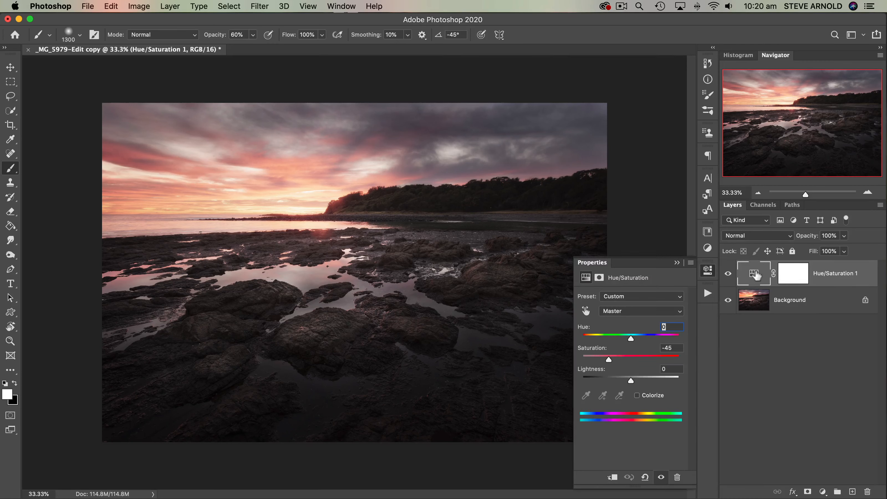
{"action": "left_click_drag", "start_coordinate": [608, 359], "coordinate": [656, 362]}
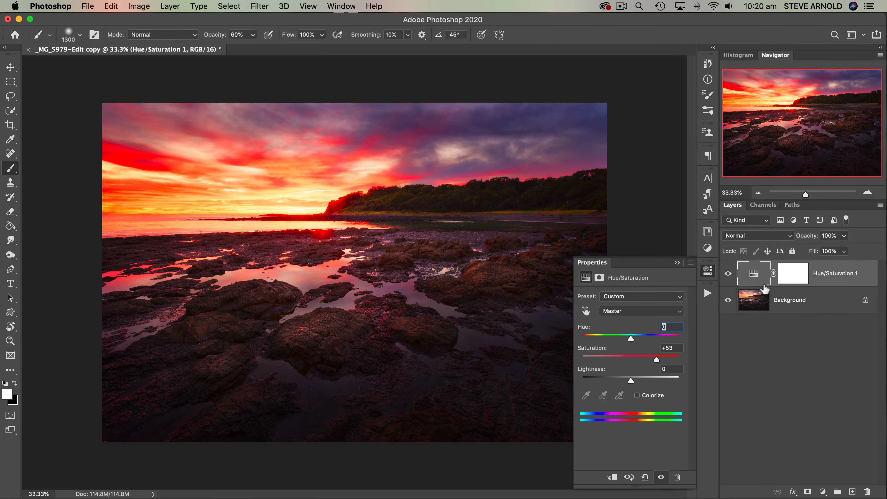
{"action": "left_click", "coordinate": [708, 270]}
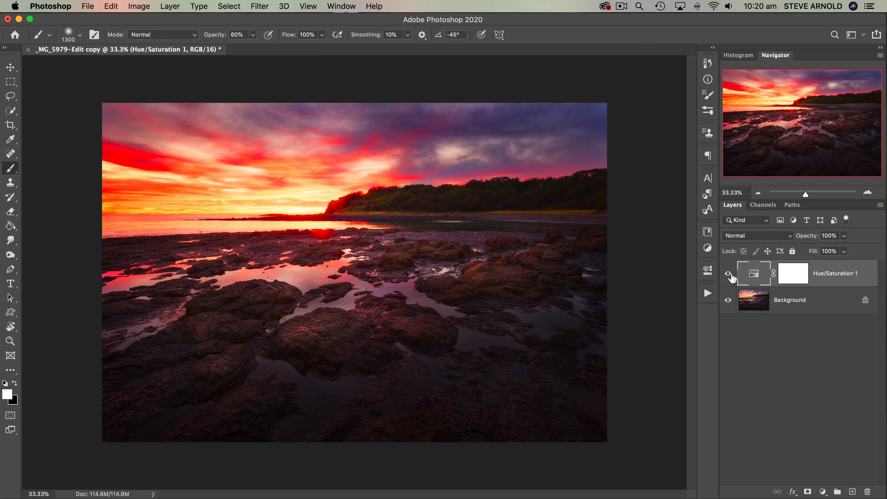
- Preview different opacity levels and blend modes for the Hue/Saturation layer, keeping Normal at 100%
{"action": "left_click_drag", "start_coordinate": [809, 239], "coordinate": [854, 240]}
{"action": "left_click", "coordinate": [776, 237]}
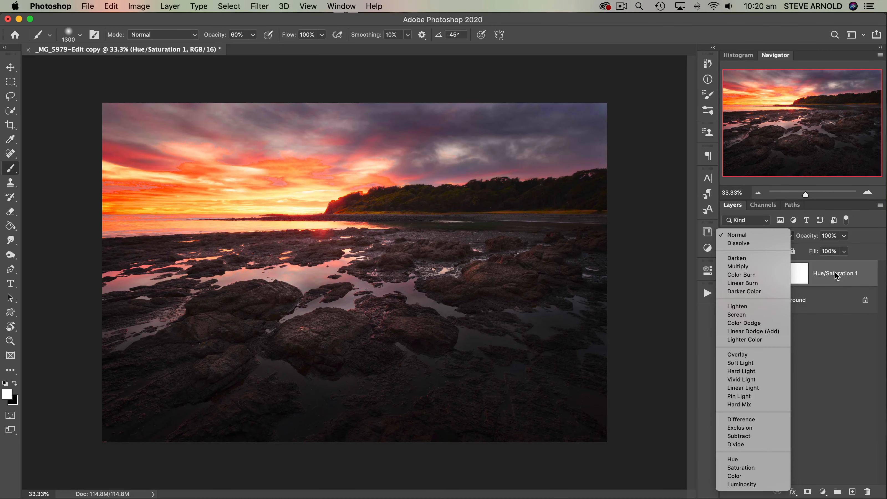
{"action": "left_click", "coordinate": [851, 344]}
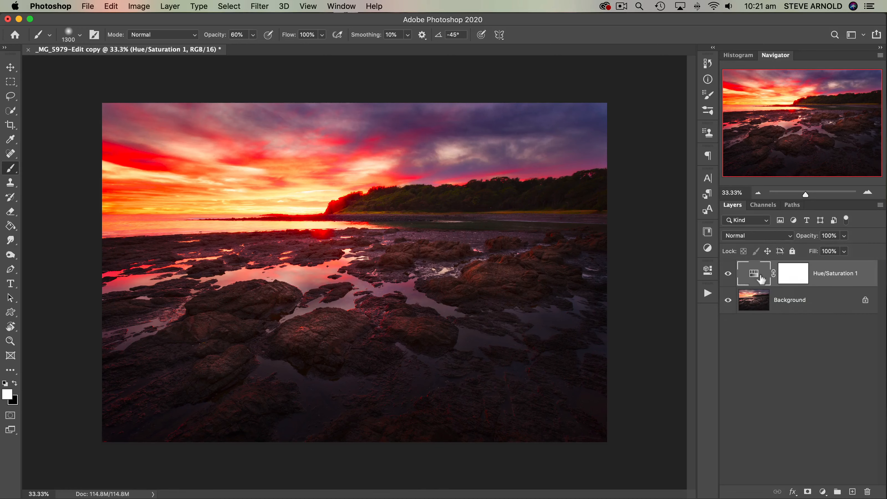
- Paint black at 60% opacity on the Hue/Saturation layer's mask over the image's edges and foreground rocks
{"action": "left_click", "coordinate": [796, 281]}
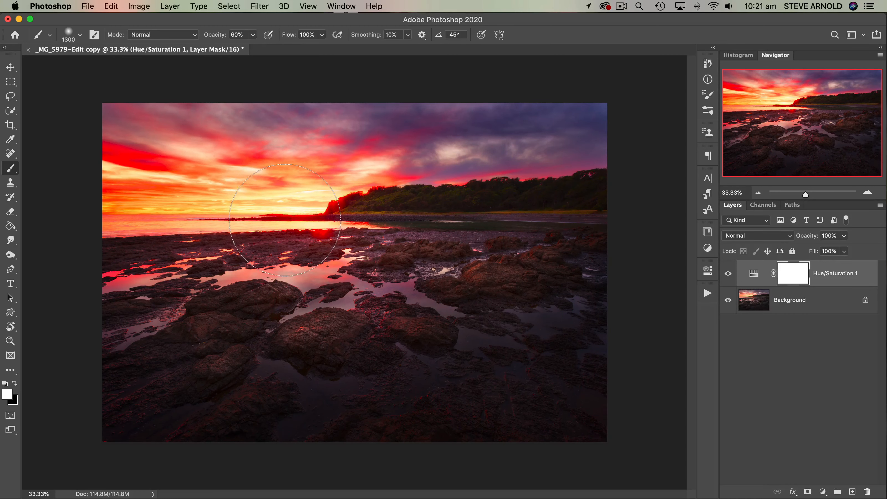
{"action": "left_click", "coordinate": [15, 385]}
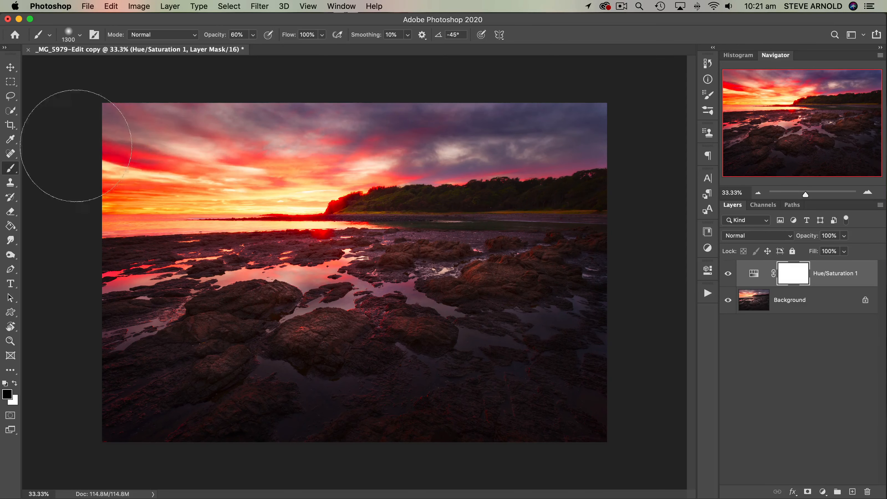
{"action": "mouse_move", "coordinate": [76, 146]}
{"action": "left_mouse_down"}
{"action": "mouse_move", "coordinate": [214, 140]}
{"action": "mouse_move", "coordinate": [112, 162]}
{"action": "mouse_move", "coordinate": [405, 122]}
{"action": "mouse_move", "coordinate": [593, 110]}
{"action": "mouse_move", "coordinate": [543, 119]}
{"action": "mouse_move", "coordinate": [168, 114]}
{"action": "mouse_move", "coordinate": [89, 165]}
{"action": "mouse_move", "coordinate": [92, 201]}
{"action": "mouse_move", "coordinate": [136, 298]}
{"action": "mouse_move", "coordinate": [290, 386]}
{"action": "mouse_move", "coordinate": [474, 383]}
{"action": "mouse_move", "coordinate": [586, 264]}
{"action": "mouse_move", "coordinate": [581, 277]}
{"action": "mouse_move", "coordinate": [365, 390]}
{"action": "mouse_move", "coordinate": [166, 324]}
{"action": "mouse_move", "coordinate": [123, 320]}
{"action": "mouse_move", "coordinate": [264, 429]}
{"action": "mouse_move", "coordinate": [501, 383]}
{"action": "mouse_move", "coordinate": [574, 327]}
{"action": "mouse_move", "coordinate": [527, 423]}
{"action": "mouse_move", "coordinate": [151, 393]}
{"action": "mouse_move", "coordinate": [74, 328]}
{"action": "mouse_move", "coordinate": [165, 392]}
{"action": "mouse_move", "coordinate": [109, 319]}
{"action": "mouse_move", "coordinate": [212, 386]}
{"action": "mouse_move", "coordinate": [411, 398]}
{"action": "mouse_move", "coordinate": [587, 313]}
{"action": "mouse_move", "coordinate": [597, 420]}
{"action": "mouse_move", "coordinate": [321, 423]}
{"action": "mouse_move", "coordinate": [131, 363]}
{"action": "mouse_move", "coordinate": [116, 304]}
{"action": "mouse_move", "coordinate": [170, 284]}
{"action": "mouse_move", "coordinate": [135, 338]}
{"action": "mouse_move", "coordinate": [241, 399]}
{"action": "mouse_move", "coordinate": [527, 396]}
{"action": "mouse_move", "coordinate": [591, 323]}
{"action": "left_mouse_up"}
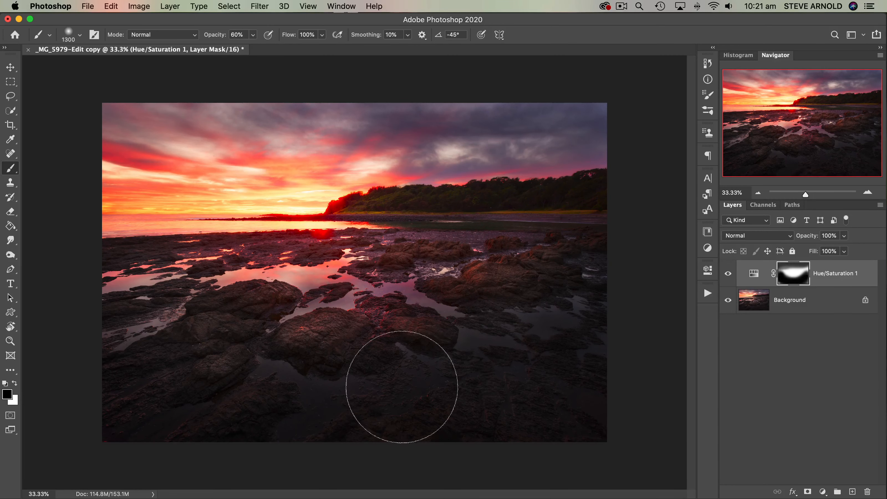
{"action": "mouse_move", "coordinate": [402, 387]}
{"action": "left_mouse_down"}
{"action": "mouse_move", "coordinate": [387, 331]}
{"action": "mouse_move", "coordinate": [374, 364]}
{"action": "mouse_move", "coordinate": [400, 284]}
{"action": "left_mouse_up"}
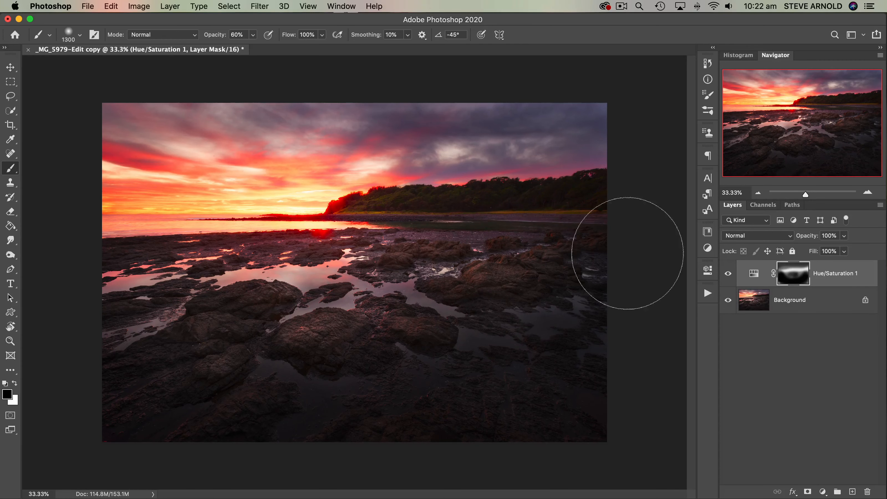
{"action": "left_click_drag", "start_coordinate": [474, 275], "coordinate": [83, 289]}
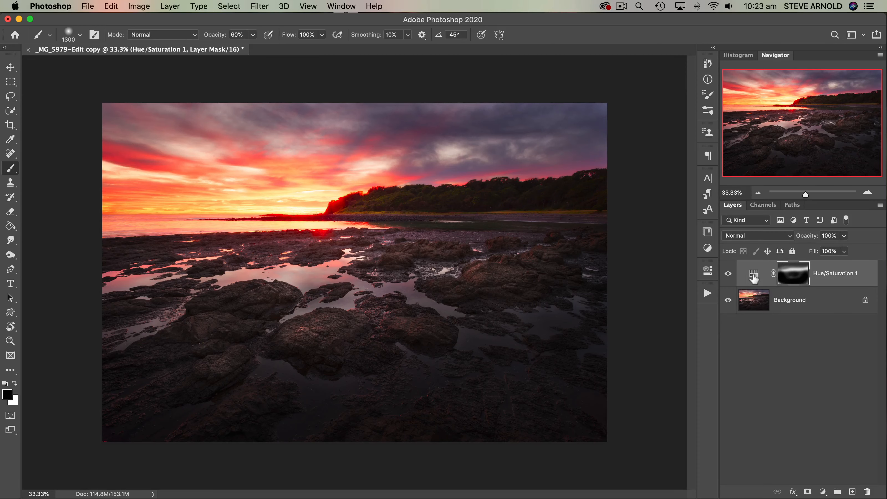
- Delete the Hue/Saturation adjustment layer
{"action": "left_click_drag", "start_coordinate": [753, 273], "coordinate": [868, 490]}
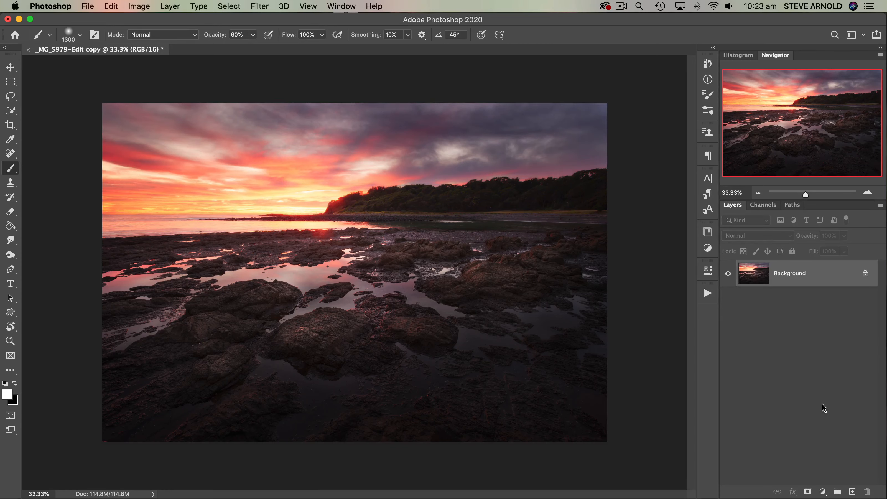
- Add a Solid Color fill layer above the Background in orange #ad6e36
{"action": "left_click", "coordinate": [822, 492]}
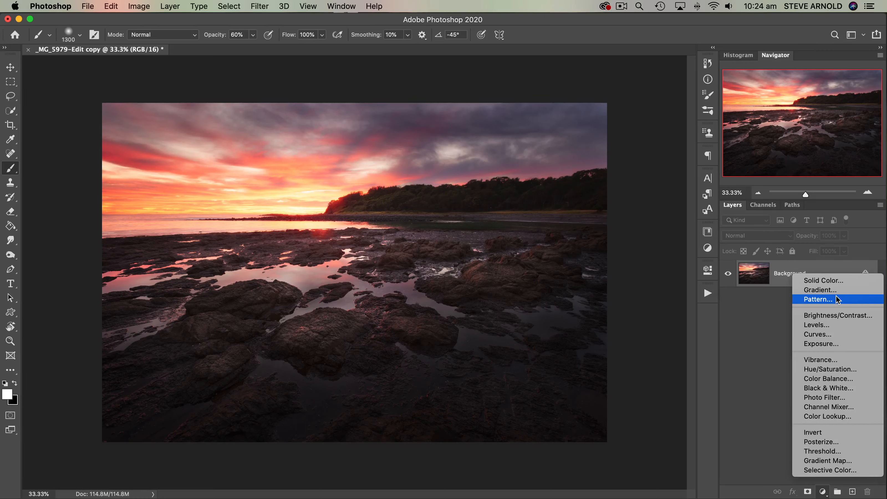
{"action": "left_click", "coordinate": [829, 285]}
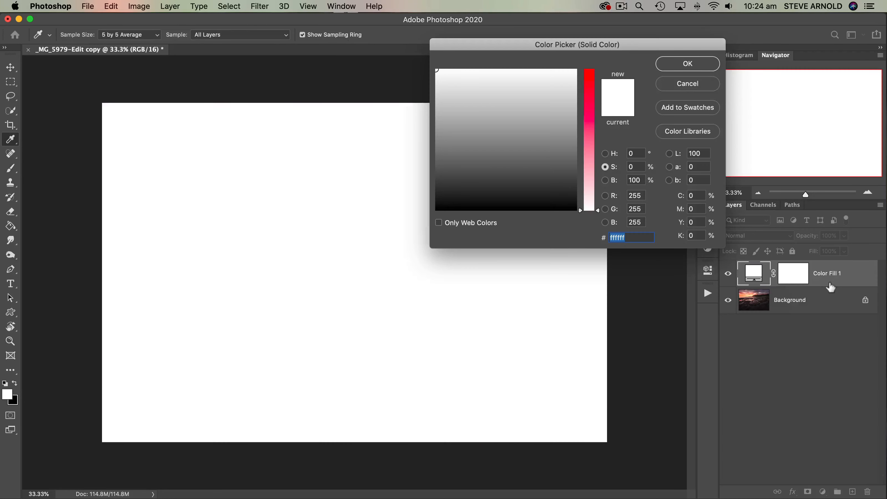
{"action": "left_click_drag", "start_coordinate": [628, 49], "coordinate": [571, 47]}
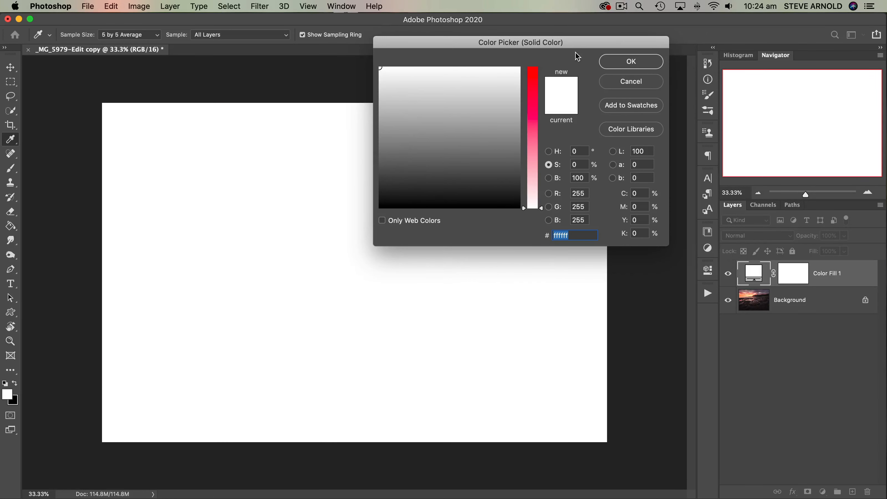
{"action": "mouse_move", "coordinate": [504, 134]}
{"action": "left_mouse_down"}
{"action": "mouse_move", "coordinate": [473, 117]}
{"action": "mouse_move", "coordinate": [425, 135]}
{"action": "mouse_move", "coordinate": [413, 95]}
{"action": "mouse_move", "coordinate": [392, 125]}
{"action": "mouse_move", "coordinate": [404, 126]}
{"action": "mouse_move", "coordinate": [394, 95]}
{"action": "mouse_move", "coordinate": [390, 113]}
{"action": "left_mouse_up"}
{"action": "left_click", "coordinate": [531, 111]}
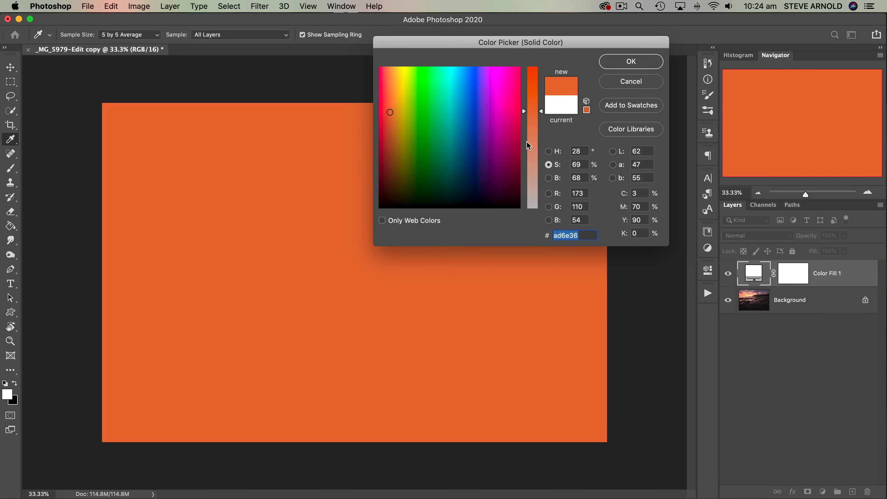
{"action": "left_click", "coordinate": [644, 66]}
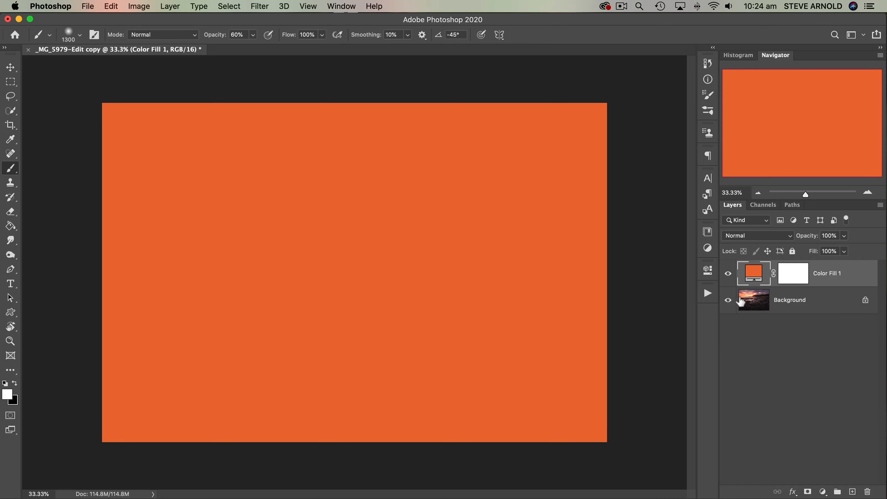
- Toggle the solid color fill layer's visibility to compare it with the photo underneath
{"action": "left_click", "coordinate": [728, 275]}
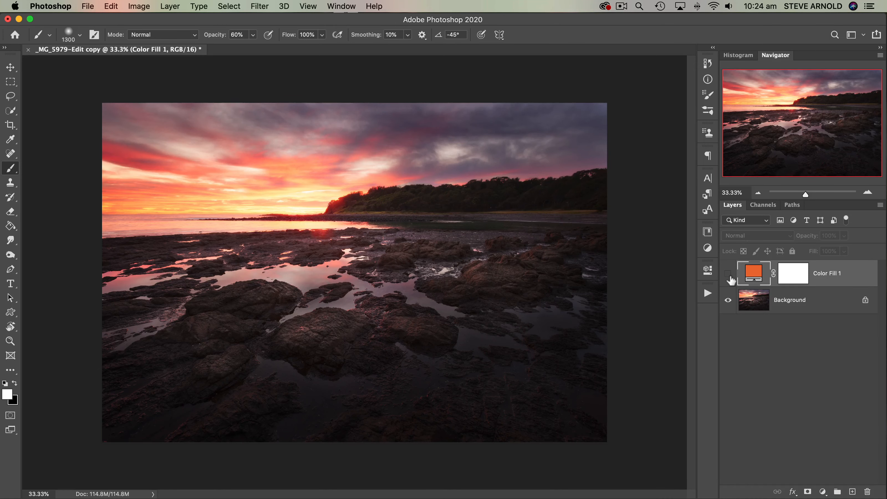
{"action": "left_click", "coordinate": [731, 278]}
{"action": "left_click", "coordinate": [731, 279]}
{"action": "left_click", "coordinate": [728, 273]}
{"action": "left_click", "coordinate": [729, 274]}
{"action": "left_click", "coordinate": [728, 274]}
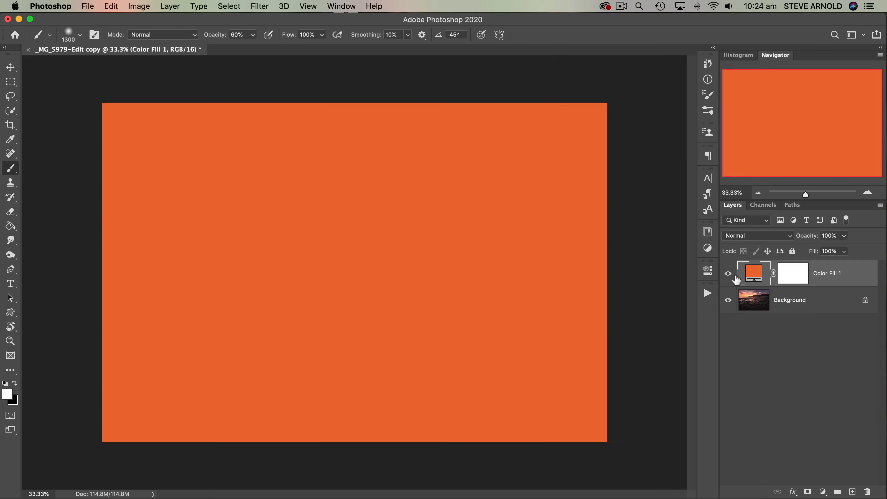
- Adjust the fill layer's color to a slightly different orange and lower the layer's opacity to 5%
{"action": "double_click", "coordinate": [755, 279]}
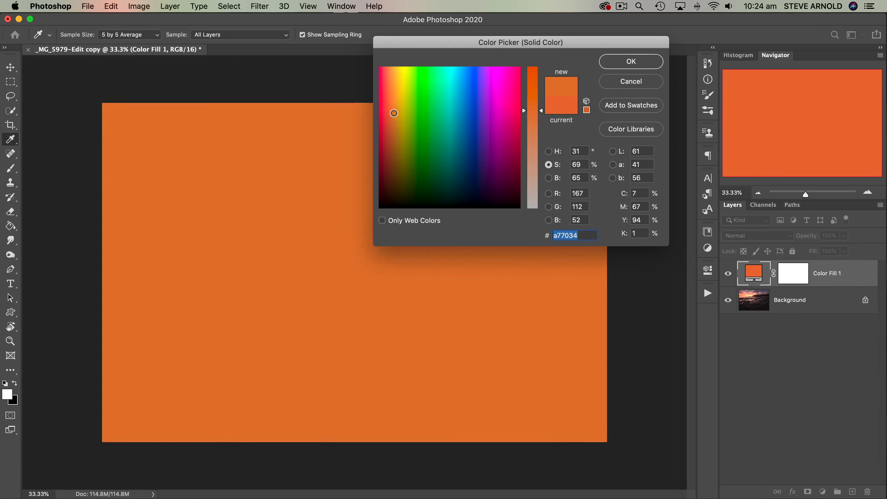
{"action": "left_click", "coordinate": [390, 105]}
{"action": "left_click_drag", "start_coordinate": [390, 105], "coordinate": [390, 114]}
{"action": "left_click", "coordinate": [643, 63]}
{"action": "key", "text": "b"}
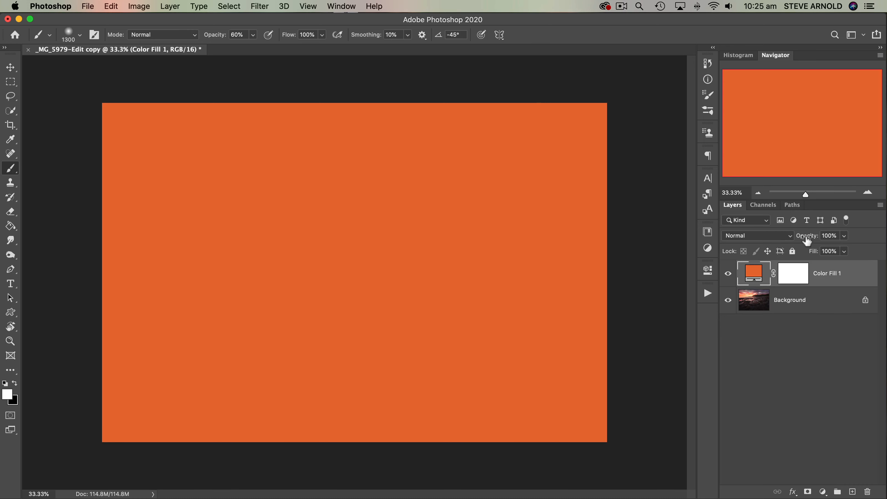
{"action": "left_click_drag", "start_coordinate": [809, 240], "coordinate": [754, 239]}
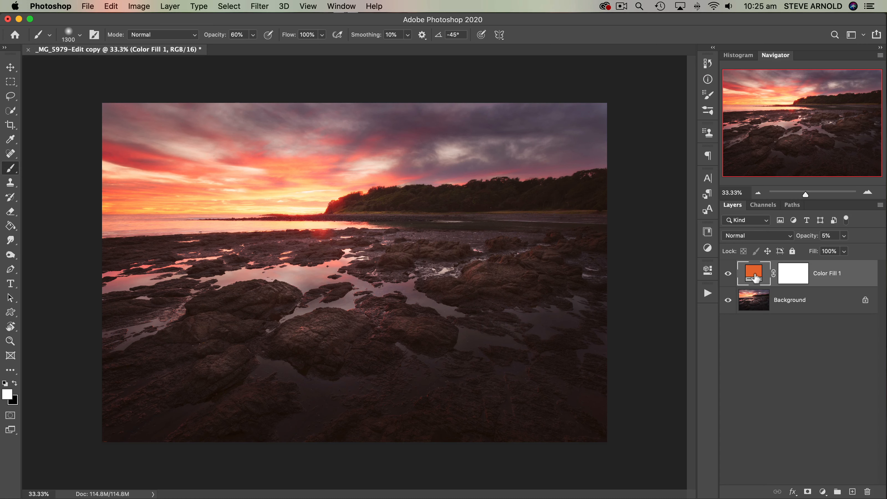
- Repeatedly hide and show the 5% orange fill layer to examine its effect on the shadows and colors
{"action": "left_click", "coordinate": [729, 275]}
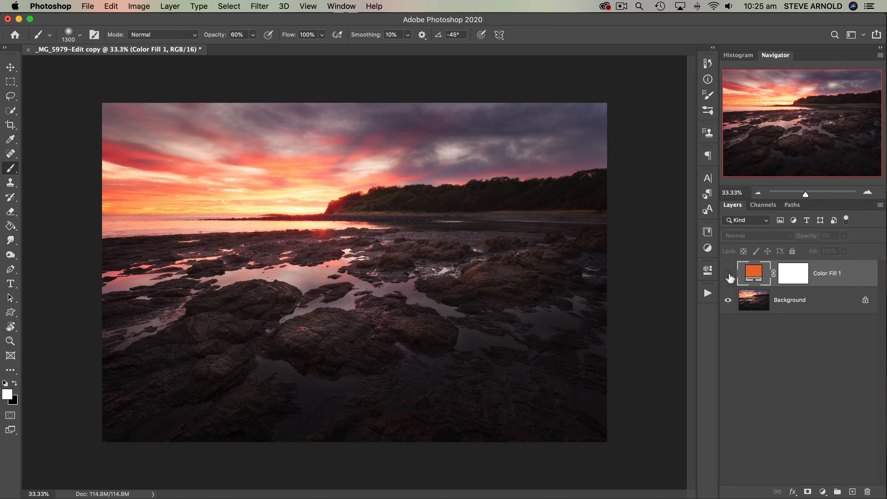
{"action": "left_click", "coordinate": [728, 275]}
{"action": "left_click", "coordinate": [729, 275]}
{"action": "left_click", "coordinate": [729, 276]}
{"action": "left_click", "coordinate": [729, 275]}
{"action": "left_click", "coordinate": [729, 275]}
{"action": "left_click", "coordinate": [729, 275]}
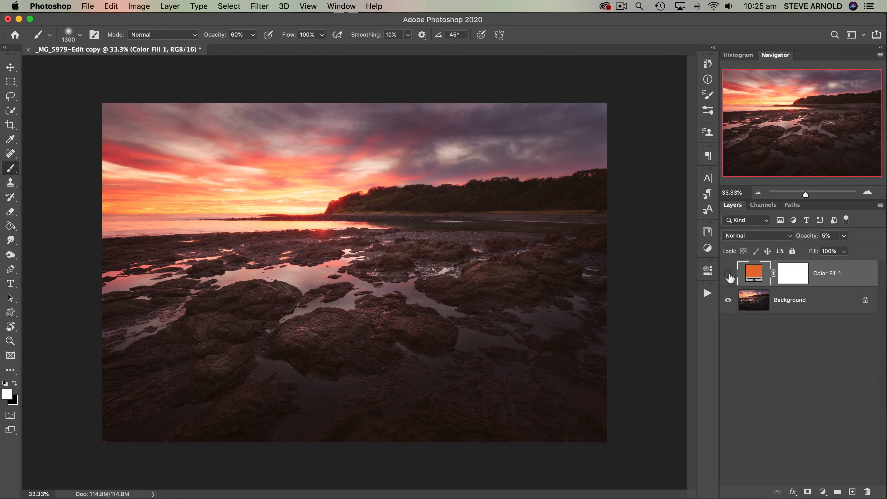
{"action": "left_click", "coordinate": [729, 275]}
{"action": "left_click", "coordinate": [730, 276]}
{"action": "left_click", "coordinate": [729, 275]}
{"action": "left_click", "coordinate": [730, 275]}
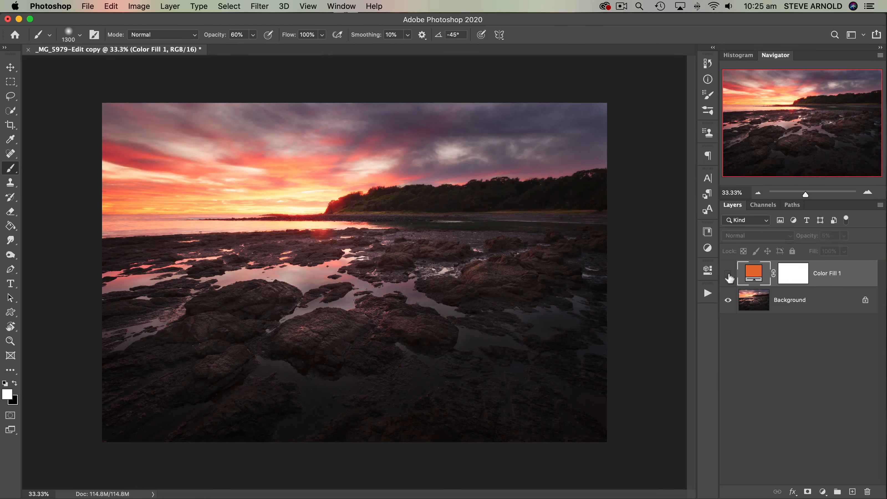
{"action": "left_click", "coordinate": [729, 275]}
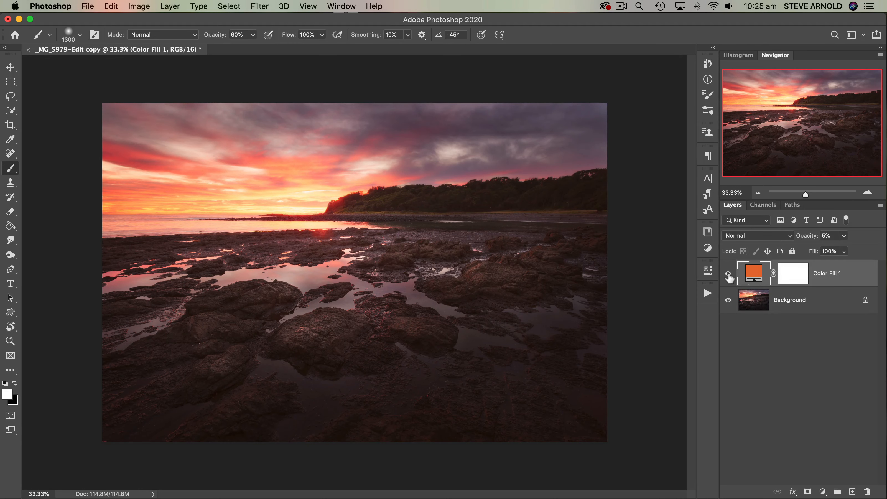
{"action": "left_click", "coordinate": [729, 275]}
{"action": "left_click", "coordinate": [729, 275]}
- Raise the orange fill layer's opacity to 22% and set its blend mode to Soft Light
{"action": "left_click_drag", "start_coordinate": [806, 239], "coordinate": [811, 241]}
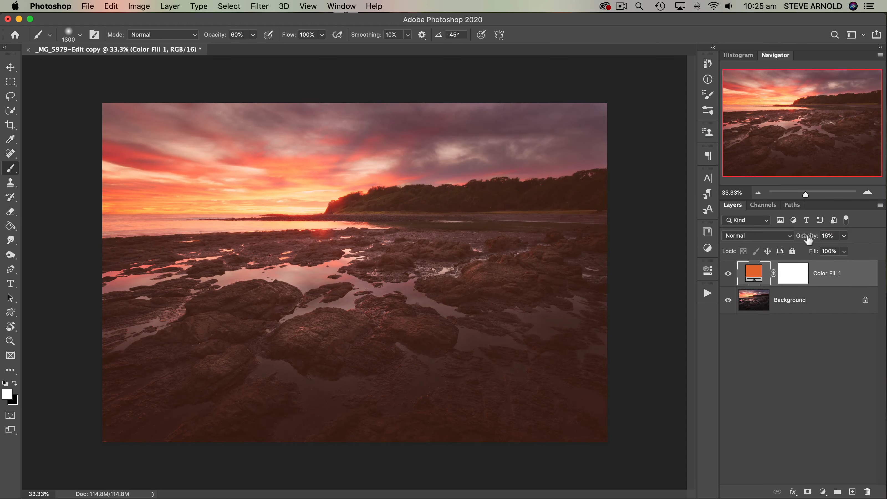
{"action": "left_click_drag", "start_coordinate": [808, 240], "coordinate": [813, 240]}
{"action": "left_click", "coordinate": [790, 236]}
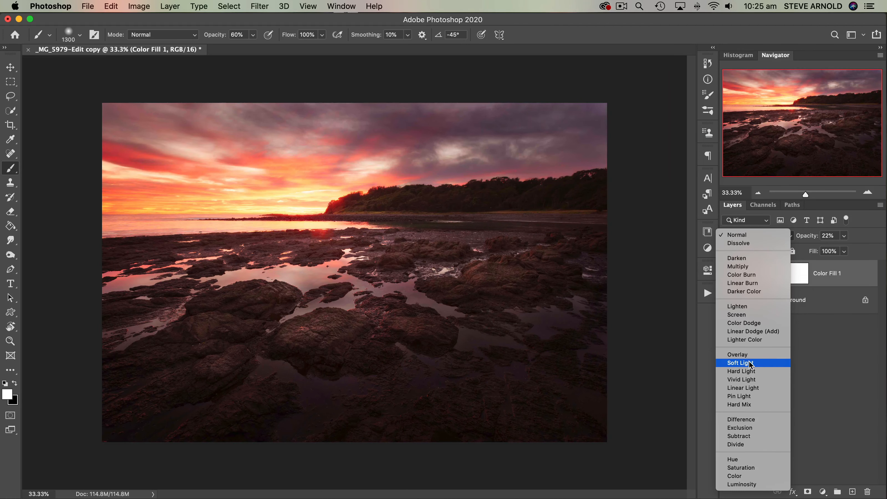
{"action": "left_click", "coordinate": [750, 363]}
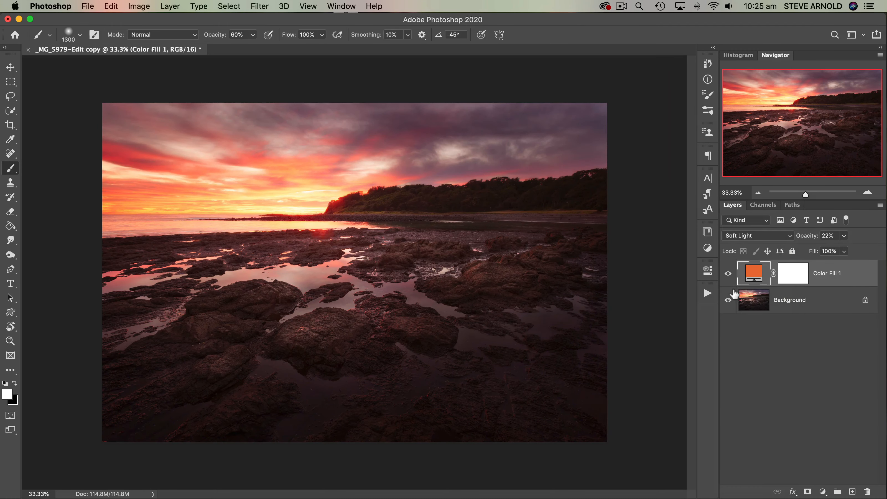
- Compare the image with and without the Soft Light color fill, and delete the fill layer
{"action": "left_click", "coordinate": [730, 274]}
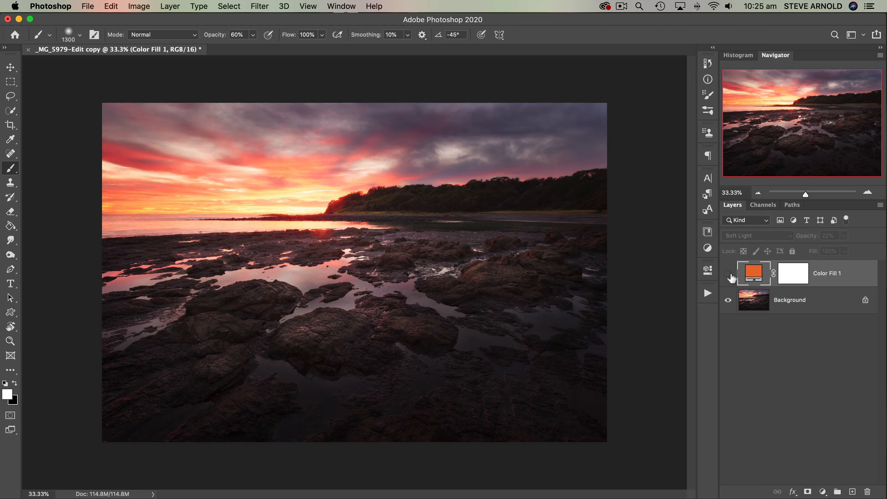
{"action": "left_click", "coordinate": [730, 274]}
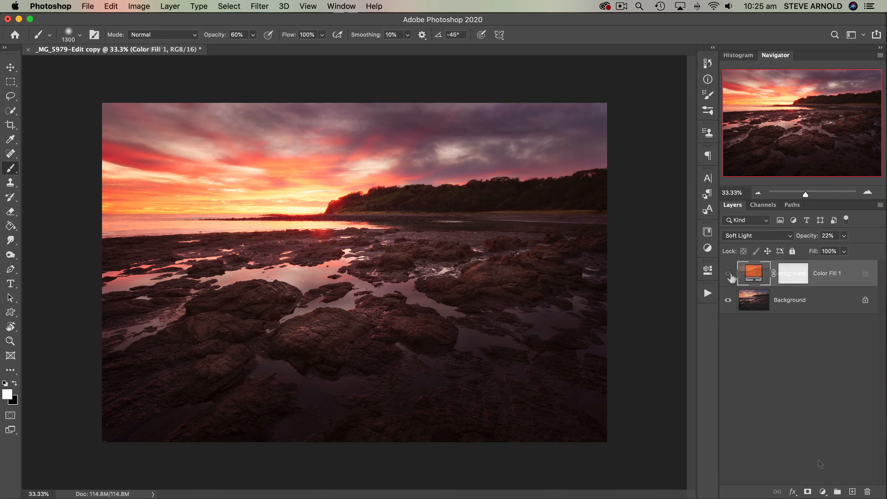
{"action": "key", "text": "Delete"}
- Add a Gradient fill layer above the Background, keeping its settings window clear of the photo
{"action": "left_click", "coordinate": [823, 491]}
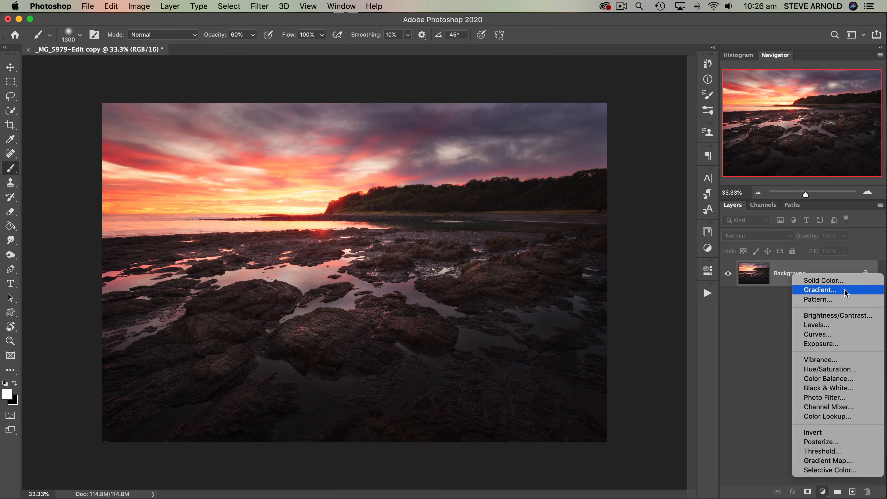
{"action": "left_click", "coordinate": [818, 290]}
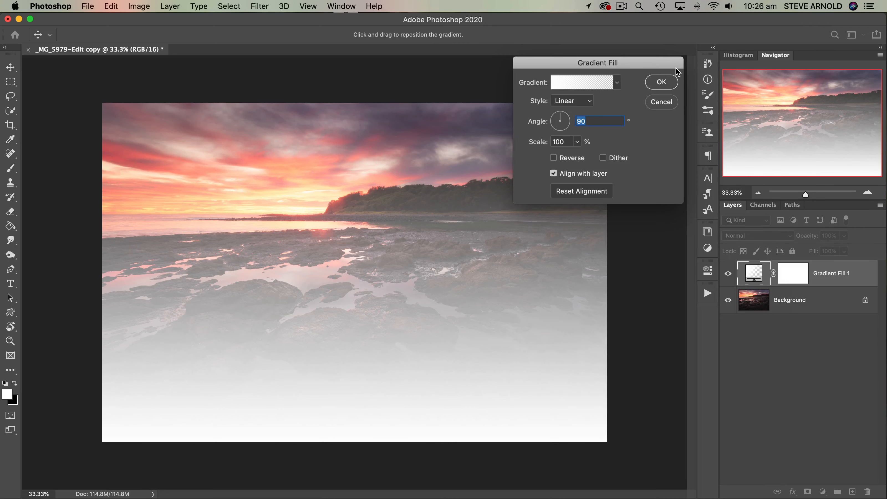
{"action": "mouse_move", "coordinate": [651, 64]}
{"action": "left_mouse_down"}
{"action": "mouse_move", "coordinate": [660, 44]}
{"action": "mouse_move", "coordinate": [653, 78]}
{"action": "mouse_move", "coordinate": [646, 63]}
{"action": "mouse_move", "coordinate": [645, 72]}
{"action": "left_mouse_up"}
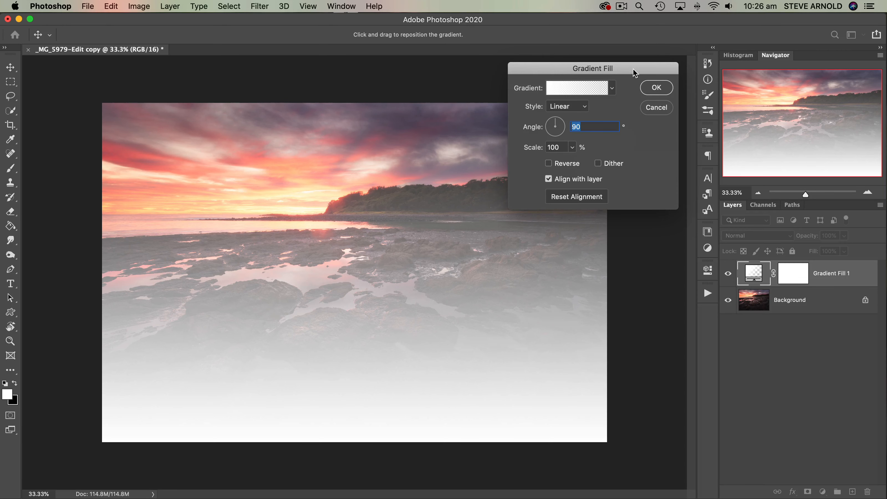
{"action": "left_click_drag", "start_coordinate": [634, 73], "coordinate": [635, 42]}
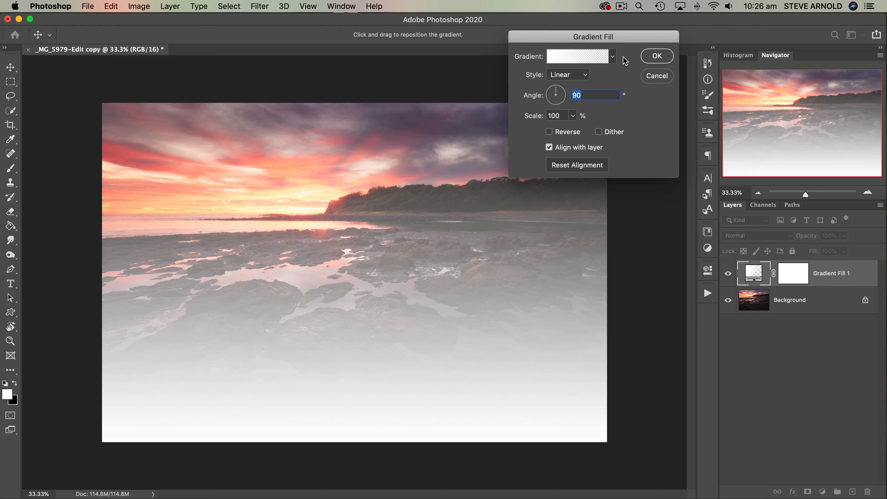
- Edit the gradient so its starting color stop is black (#000000), keeping the end stop at 0% opacity
{"action": "left_click", "coordinate": [573, 57]}
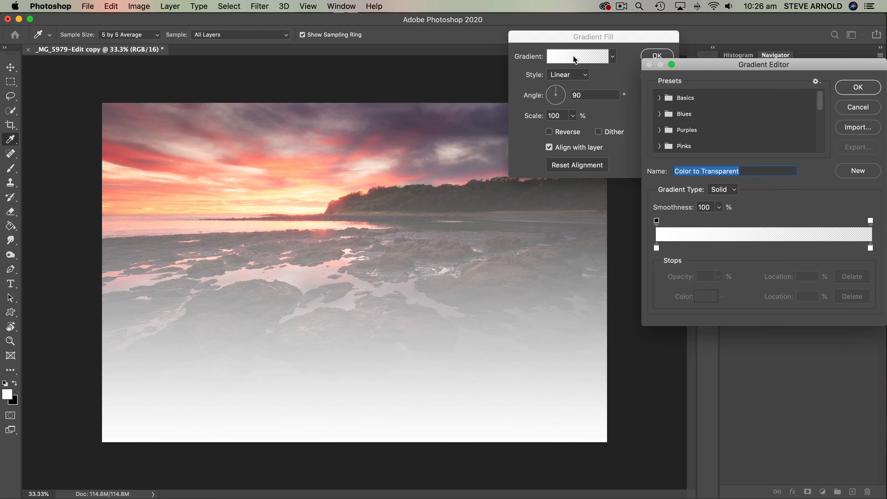
{"action": "left_click_drag", "start_coordinate": [725, 67], "coordinate": [621, 105]}
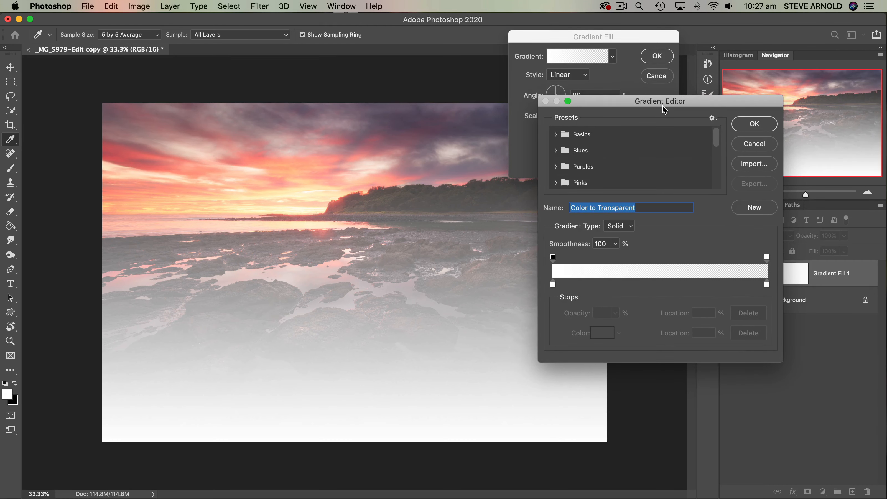
{"action": "left_click", "coordinate": [553, 285]}
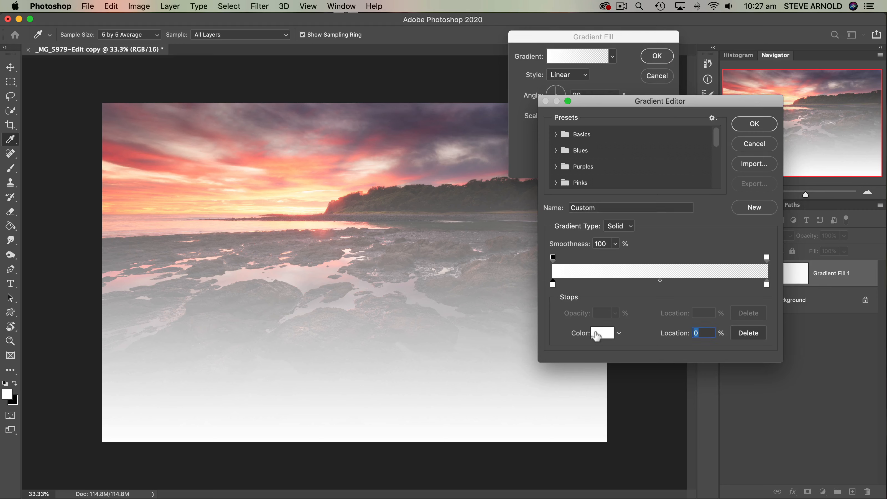
{"action": "left_click", "coordinate": [603, 334]}
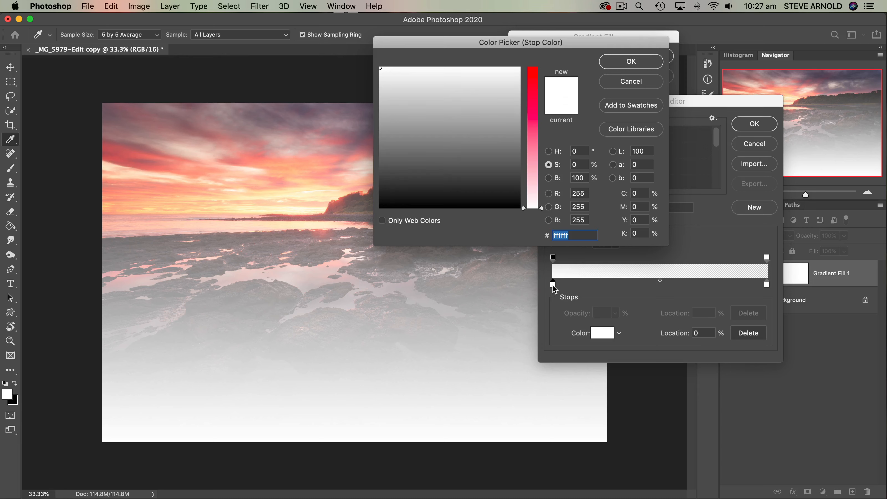
{"action": "left_click_drag", "start_coordinate": [479, 182], "coordinate": [465, 210]}
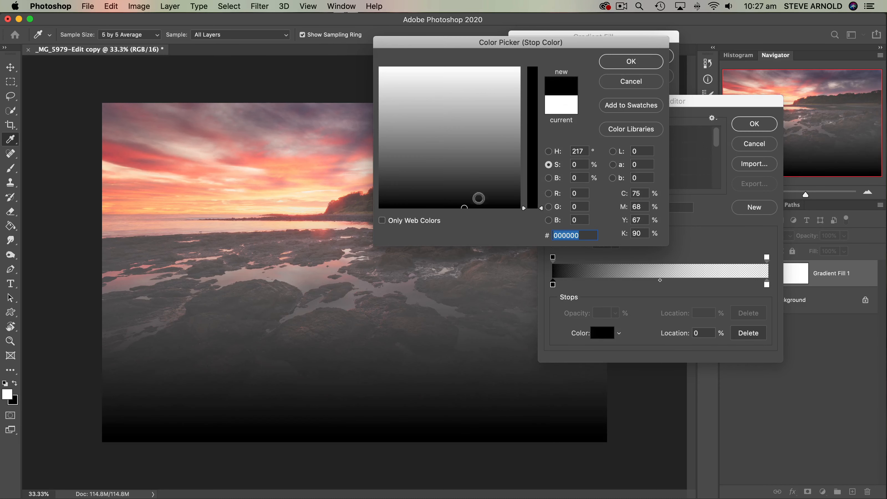
{"action": "left_click", "coordinate": [616, 69]}
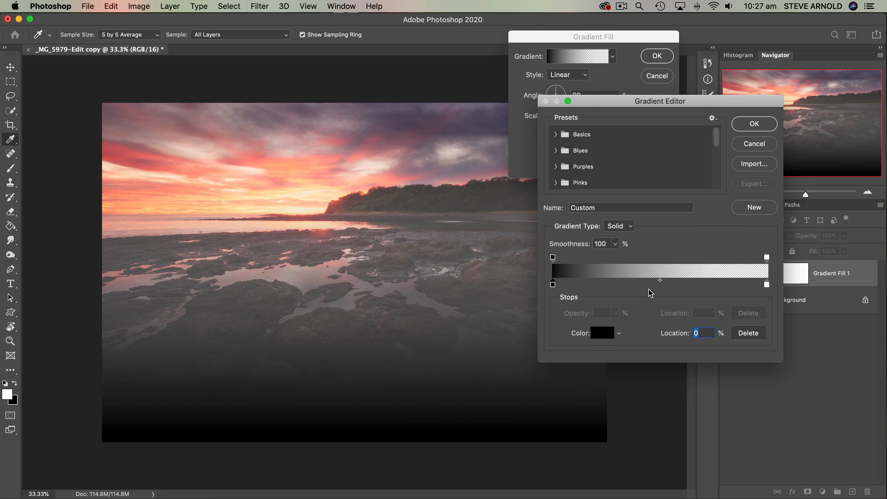
{"action": "left_click_drag", "start_coordinate": [675, 108], "coordinate": [659, 131]}
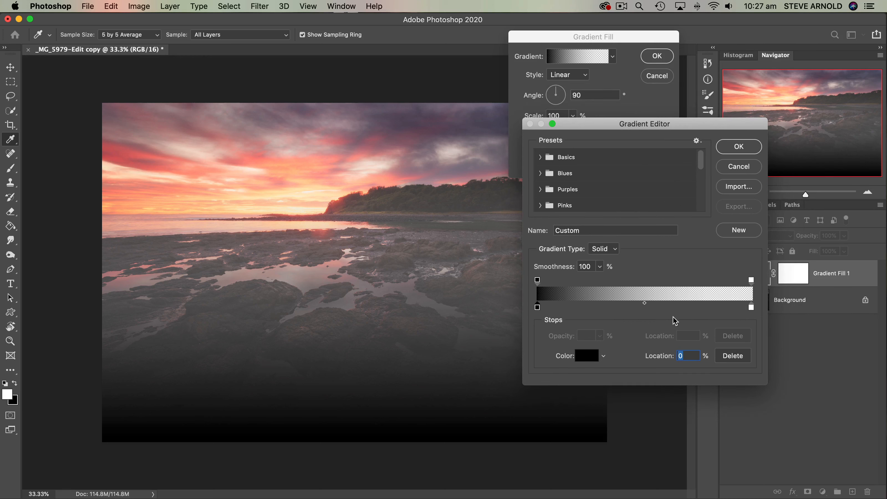
{"action": "left_click", "coordinate": [750, 281]}
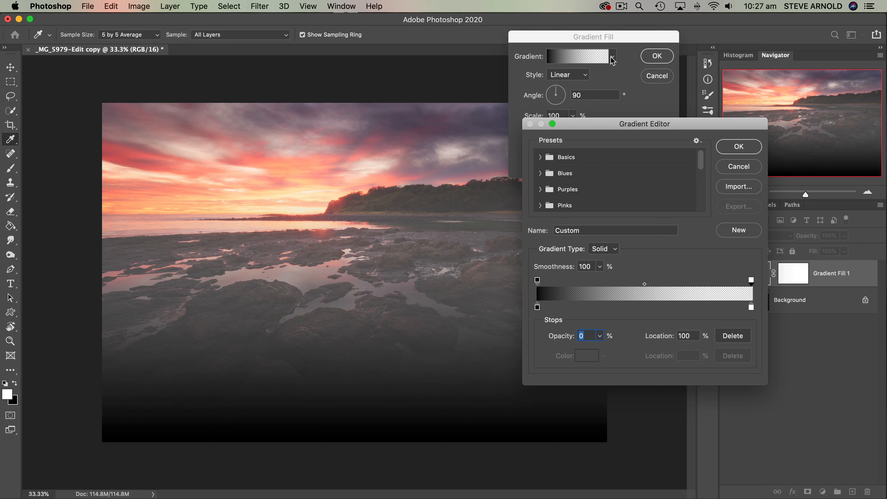
{"action": "left_click", "coordinate": [739, 147]}
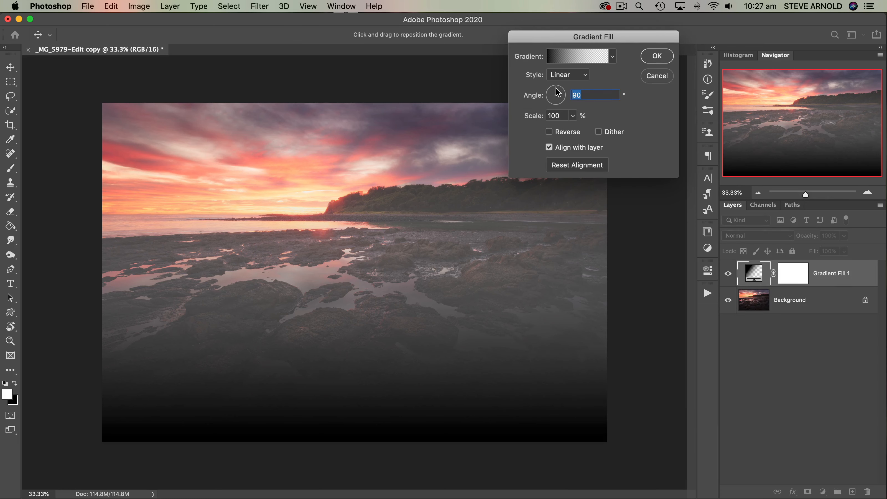
- Keep the gradient fill's Linear style and rotate its angle to -90.62° so the black starts at the sky
{"action": "left_click", "coordinate": [583, 81]}
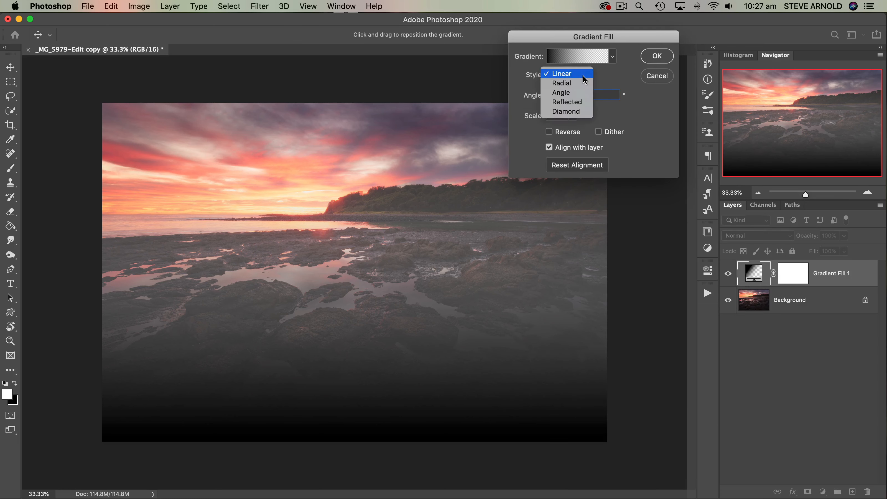
{"action": "left_click", "coordinate": [616, 80]}
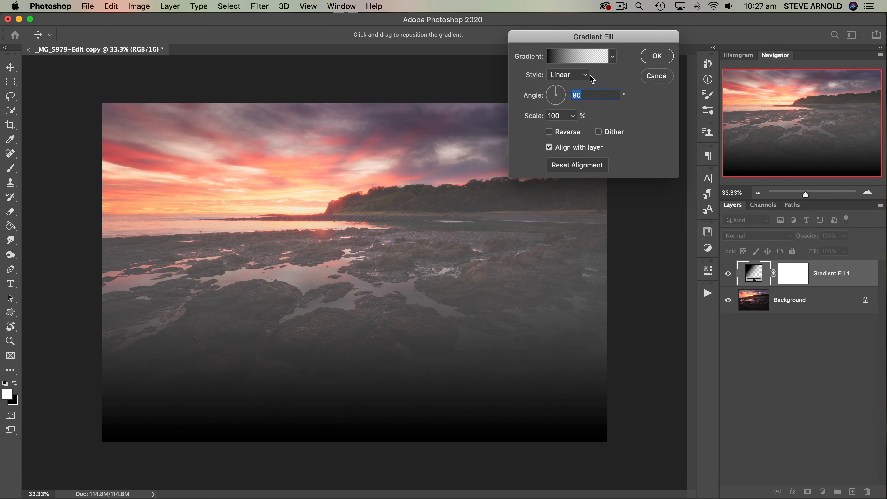
{"action": "mouse_move", "coordinate": [556, 92]}
{"action": "left_mouse_down"}
{"action": "mouse_move", "coordinate": [564, 99]}
{"action": "mouse_move", "coordinate": [557, 109]}
{"action": "left_mouse_up"}
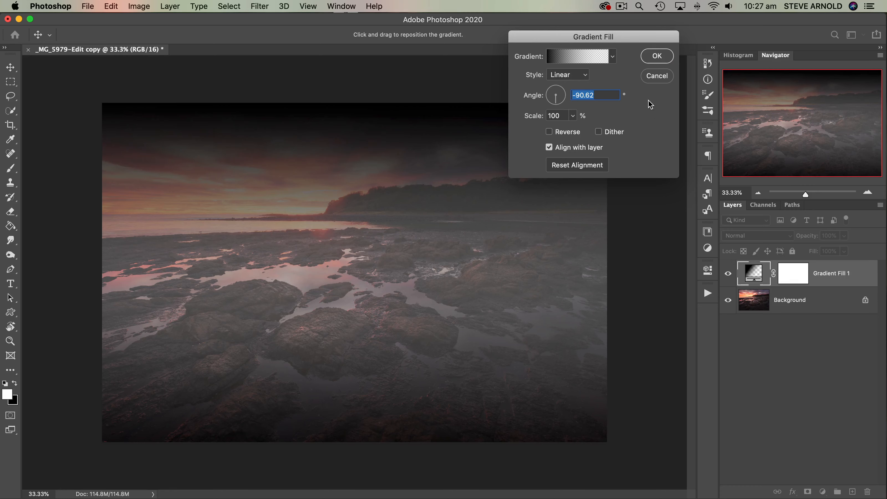
- Accept the gradient fill settings and compare the photo with and without the Gradient Fill layer
{"action": "left_click", "coordinate": [656, 56]}
{"action": "left_click", "coordinate": [728, 274]}
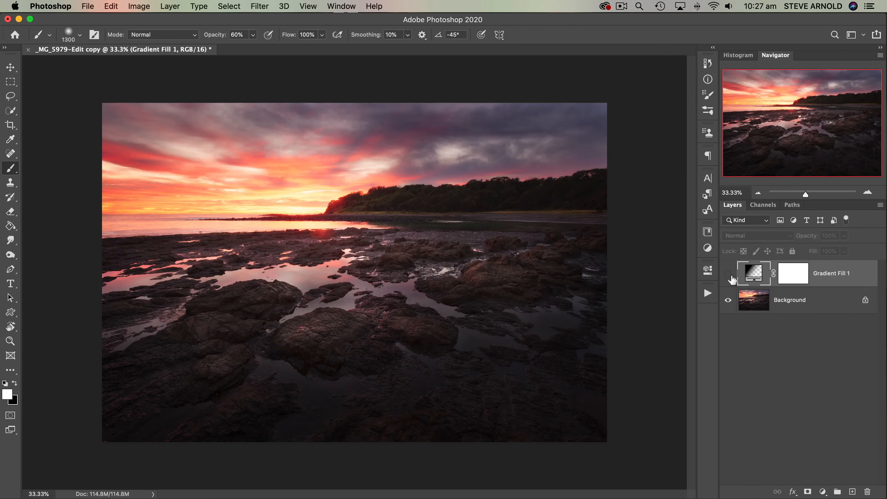
{"action": "left_click", "coordinate": [728, 273]}
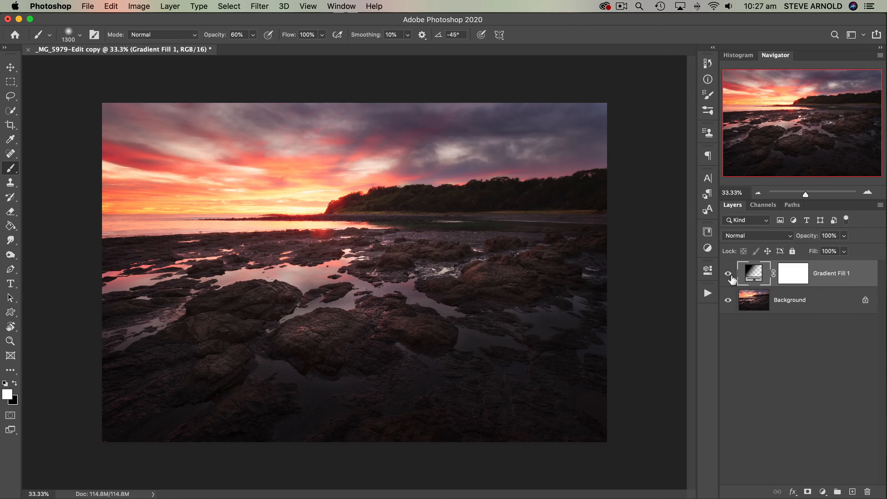
{"action": "left_click", "coordinate": [729, 274]}
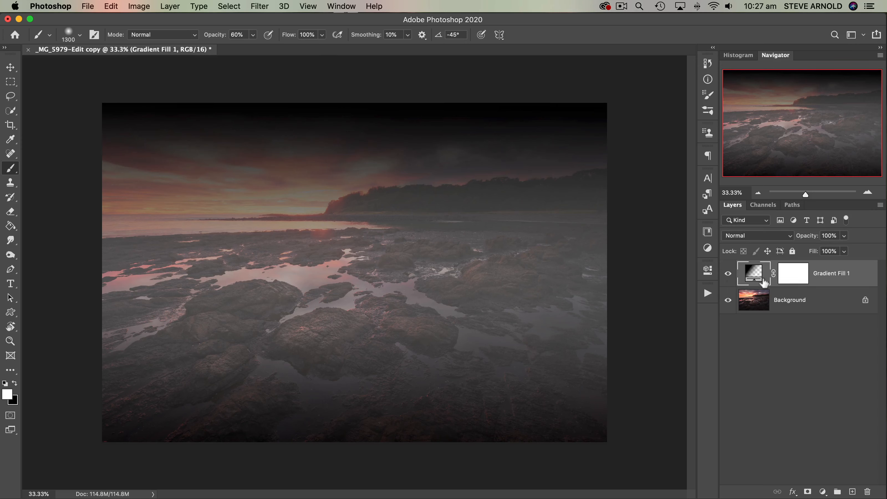
- Set the Gradient Fill layer's blend mode to Multiply and its opacity to 50%
{"action": "left_click", "coordinate": [789, 238]}
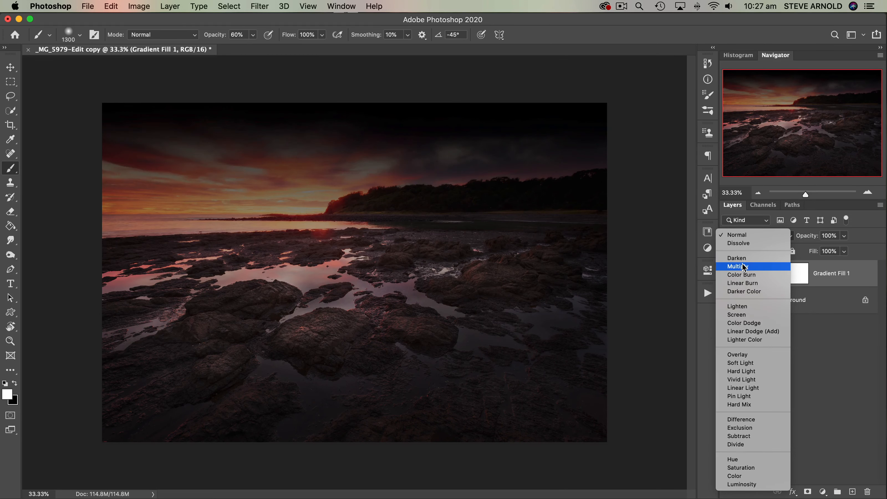
{"action": "left_click", "coordinate": [743, 267]}
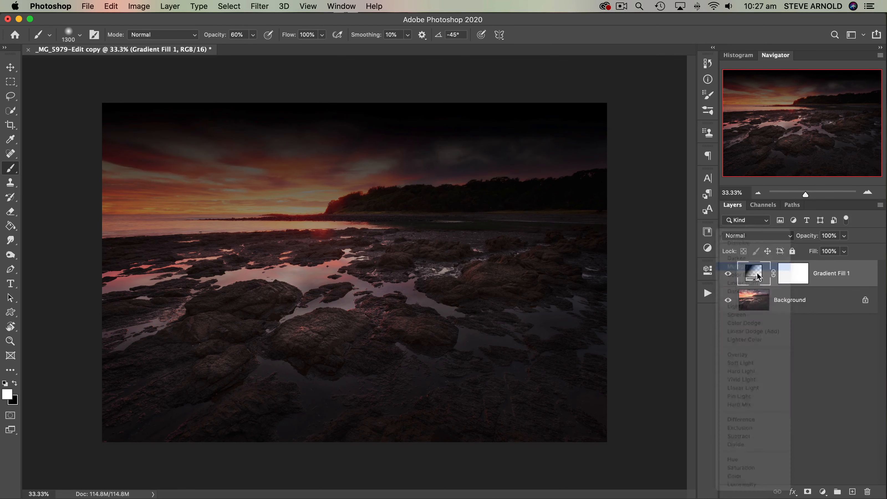
{"action": "left_click_drag", "start_coordinate": [808, 241], "coordinate": [775, 246]}
- Compare the photo with and without the Multiply gradient fill, and delete the fill layer
{"action": "left_click", "coordinate": [732, 274]}
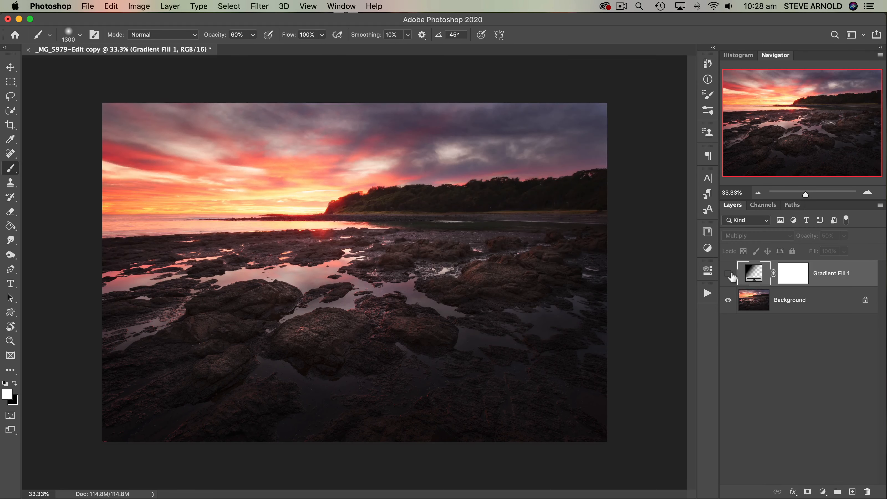
{"action": "left_click", "coordinate": [731, 274]}
{"action": "left_click", "coordinate": [729, 274]}
{"action": "left_click", "coordinate": [729, 274]}
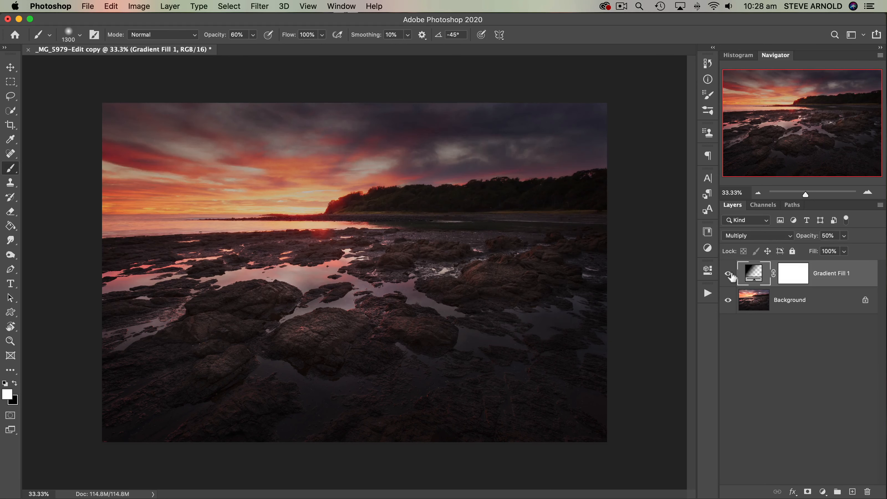
{"action": "left_click", "coordinate": [728, 274]}
{"action": "left_click", "coordinate": [729, 274]}
{"action": "left_click", "coordinate": [729, 274]}
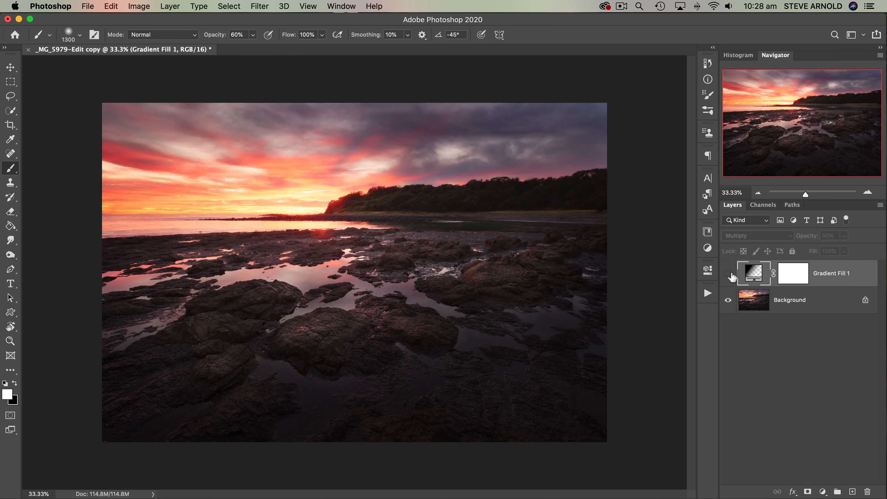
{"action": "left_click", "coordinate": [729, 274]}
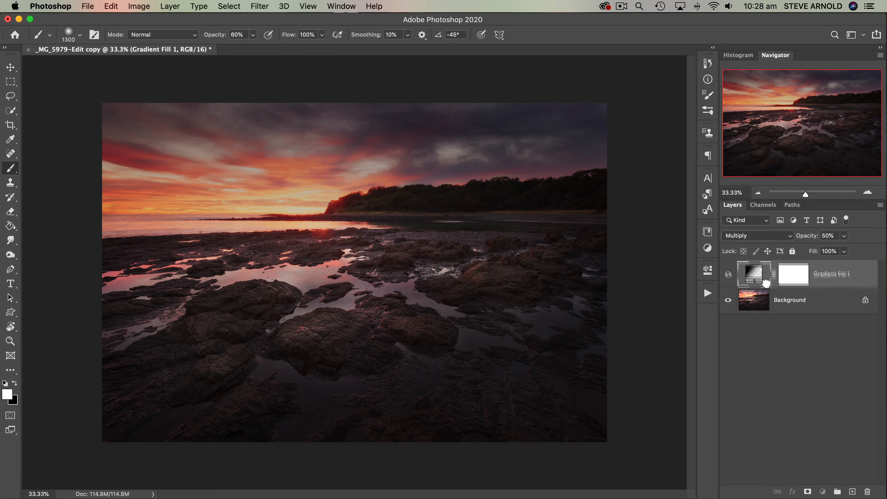
{"action": "left_click_drag", "start_coordinate": [834, 284], "coordinate": [867, 491]}
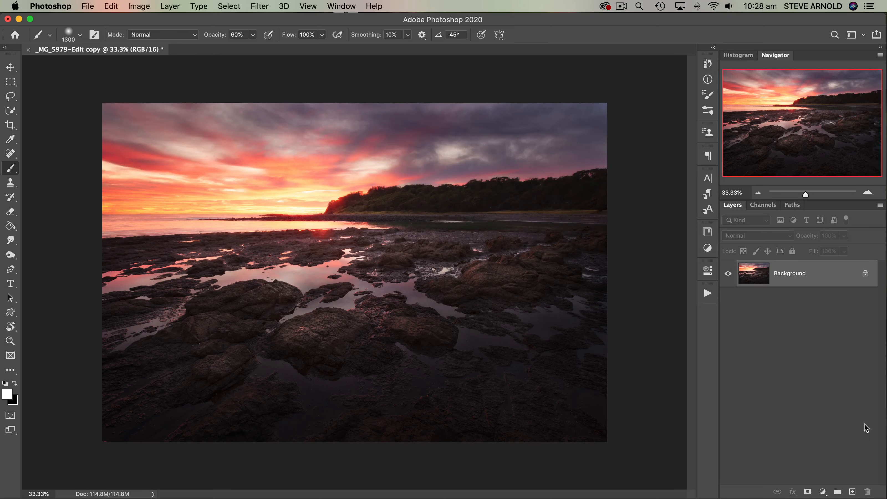
- Add a Brightness/Contrast adjustment layer above the Background, look over its Brightness and Contrast controls, and delete the layer
{"action": "left_click", "coordinate": [822, 492]}
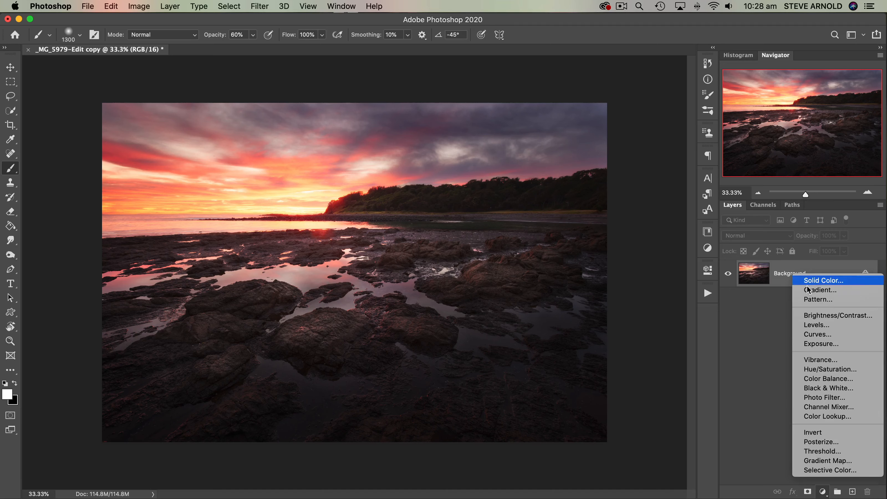
{"action": "left_click", "coordinate": [842, 316]}
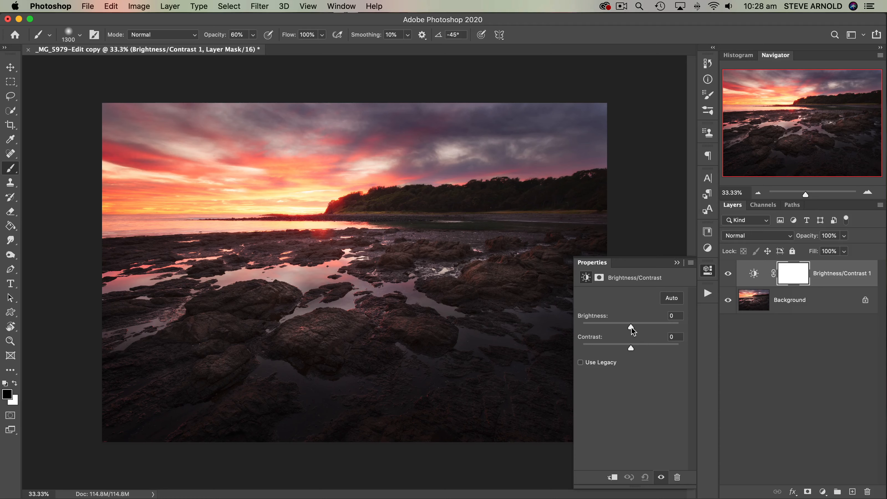
{"action": "left_click_drag", "start_coordinate": [631, 328], "coordinate": [631, 349]}
{"action": "left_click", "coordinate": [754, 274]}
{"action": "left_click", "coordinate": [709, 271]}
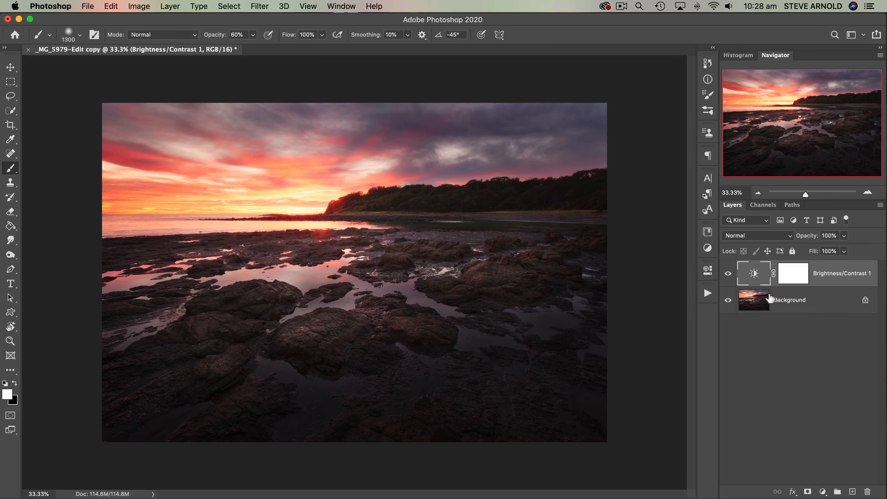
{"action": "left_click_drag", "start_coordinate": [760, 283], "coordinate": [867, 492]}
- Add a Levels adjustment layer with the midtone input at 0.85 and the white point at 228
{"action": "left_click", "coordinate": [823, 492]}
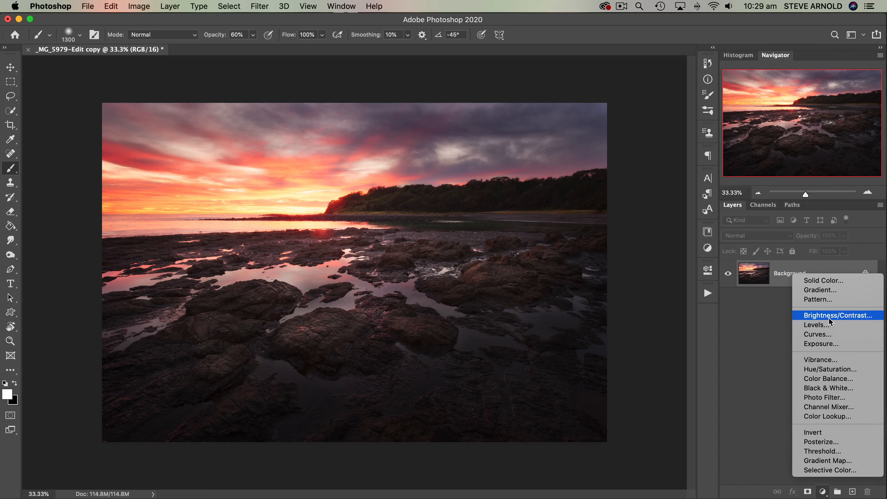
{"action": "left_click", "coordinate": [816, 326]}
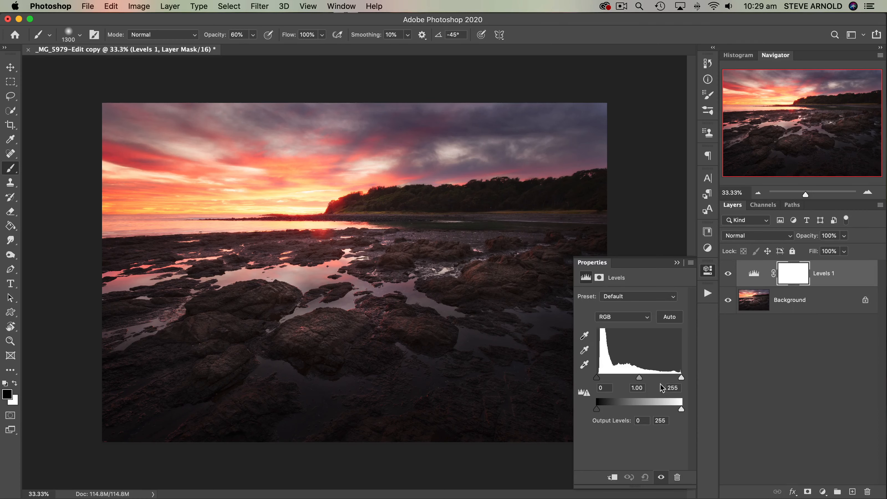
{"action": "left_click_drag", "start_coordinate": [639, 377], "coordinate": [672, 379]}
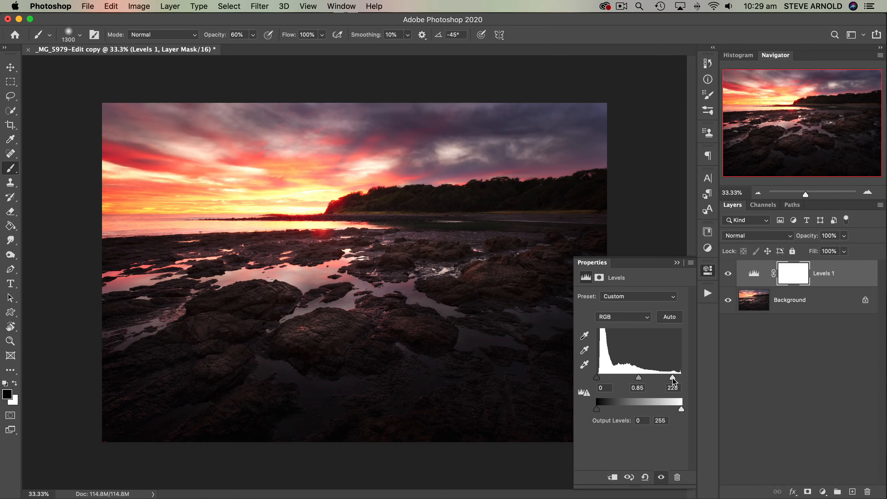
- Compare the photo with and without the Levels adjustment, and delete the Levels layer
{"action": "left_click", "coordinate": [730, 276]}
{"action": "left_click", "coordinate": [729, 276]}
{"action": "left_click", "coordinate": [729, 275]}
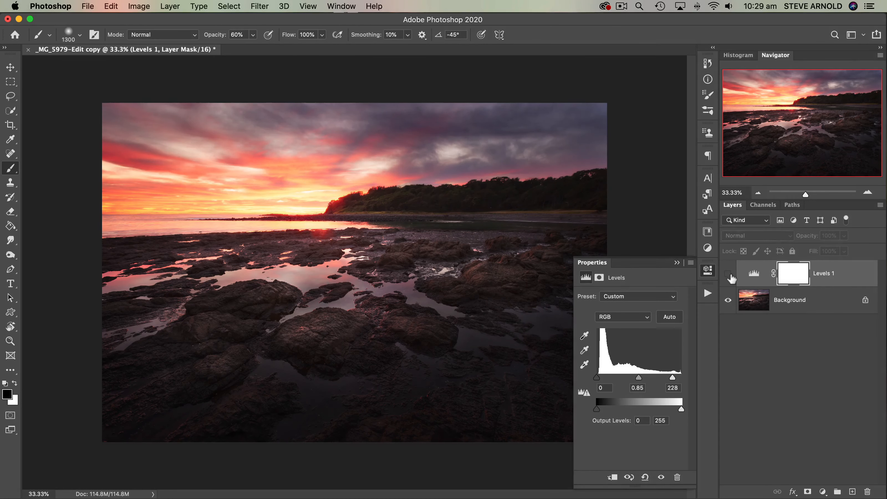
{"action": "left_click", "coordinate": [729, 275]}
{"action": "left_click", "coordinate": [729, 275]}
{"action": "left_click", "coordinate": [729, 275]}
{"action": "left_click", "coordinate": [730, 275]}
{"action": "left_click", "coordinate": [729, 275]}
{"action": "left_click", "coordinate": [730, 275]}
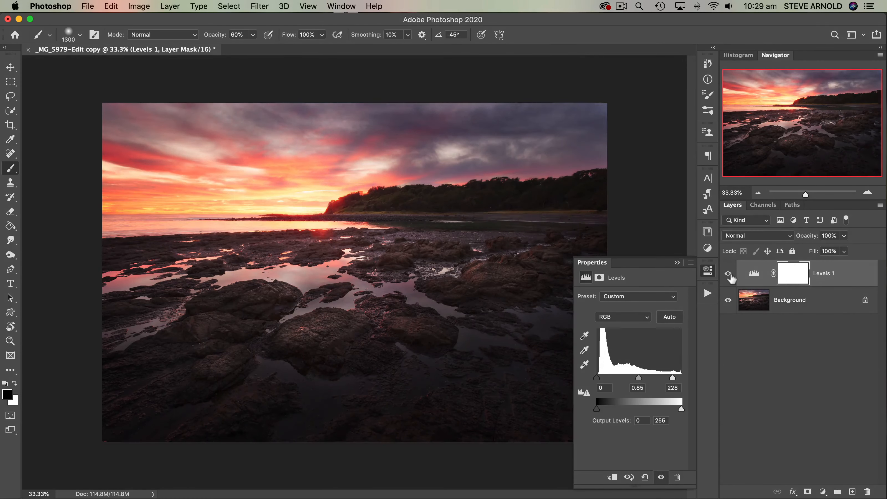
{"action": "left_click", "coordinate": [730, 275]}
{"action": "left_click", "coordinate": [730, 275]}
{"action": "left_click", "coordinate": [729, 275]}
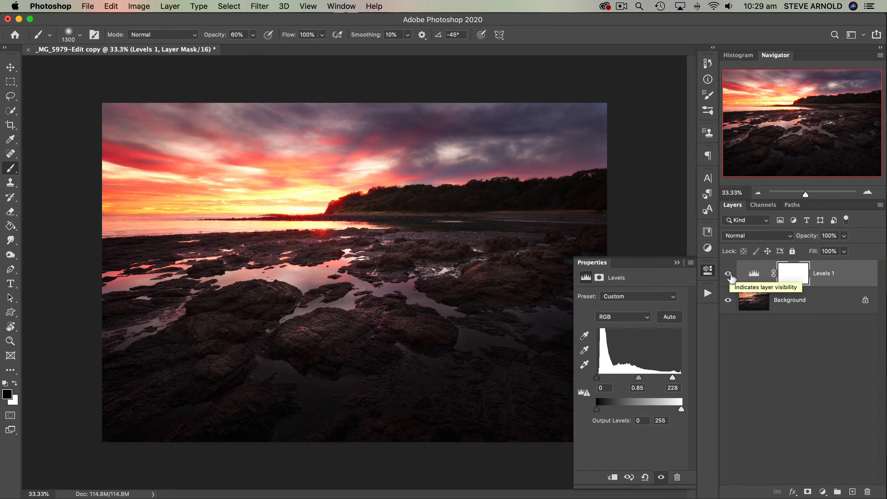
{"action": "left_click", "coordinate": [730, 275]}
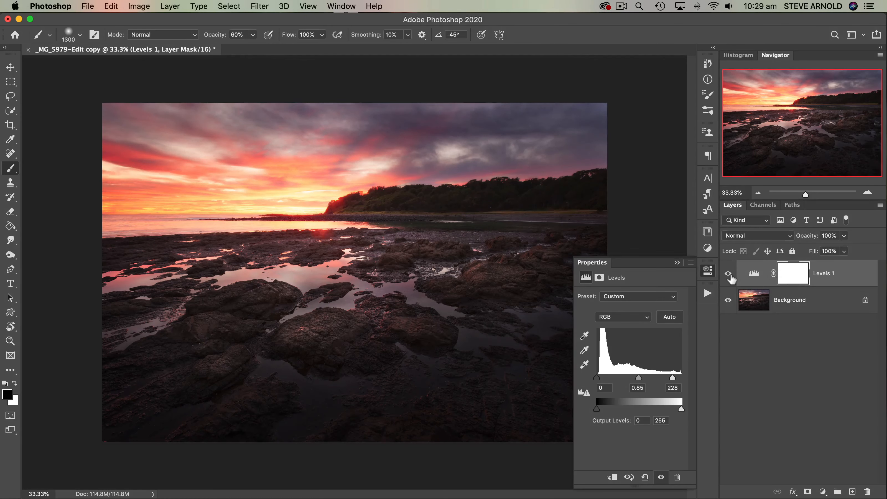
{"action": "left_click", "coordinate": [730, 275]}
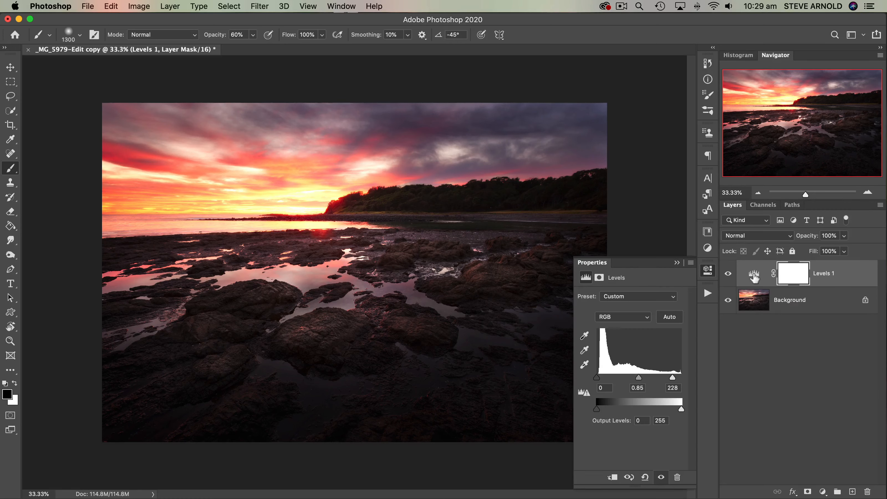
{"action": "left_click_drag", "start_coordinate": [754, 276], "coordinate": [870, 491]}
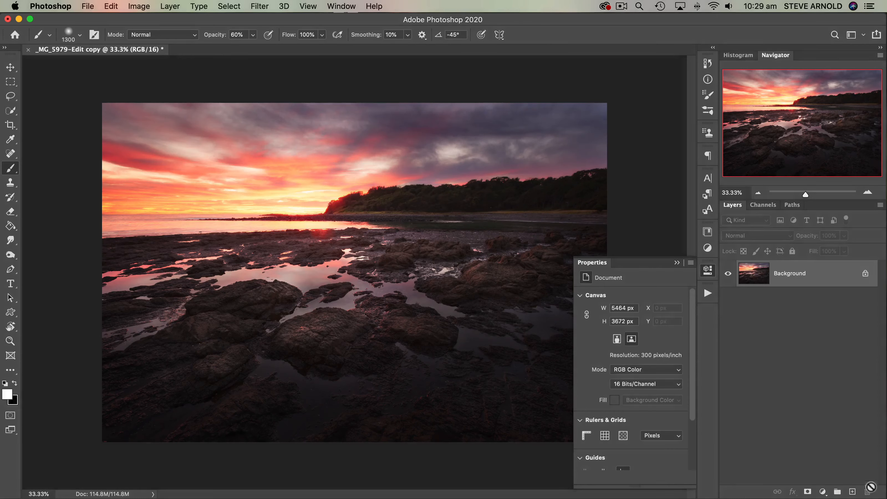
- Add a Curves adjustment layer and shape a contrast S-curve, raising the highlights and lowering the shadow point to input 80, output 65
{"action": "left_click", "coordinate": [822, 491]}
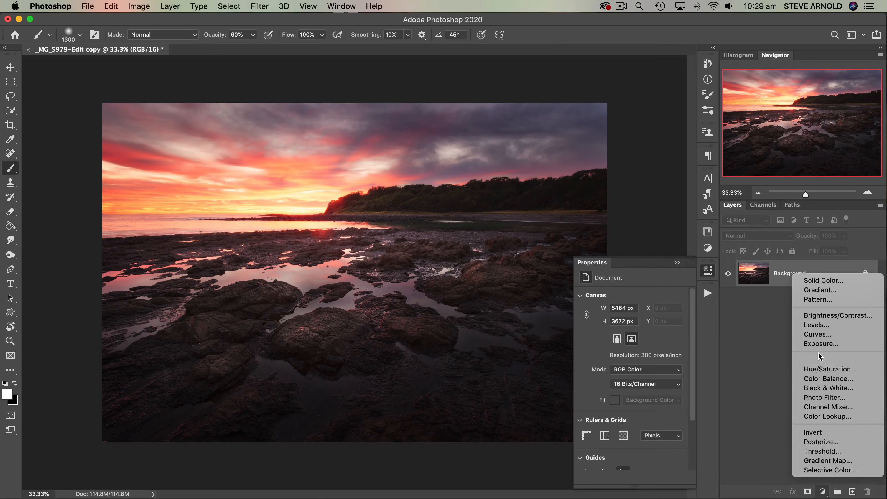
{"action": "left_click", "coordinate": [822, 337]}
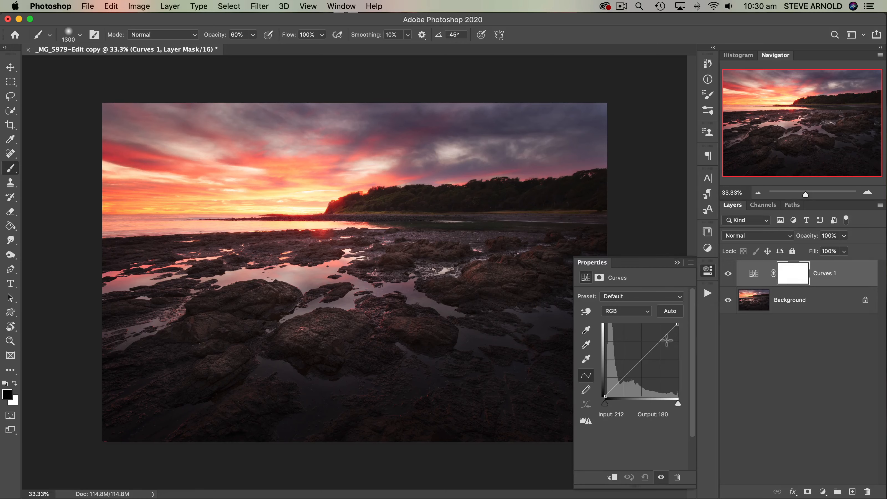
{"action": "left_click_drag", "start_coordinate": [658, 346], "coordinate": [656, 339]}
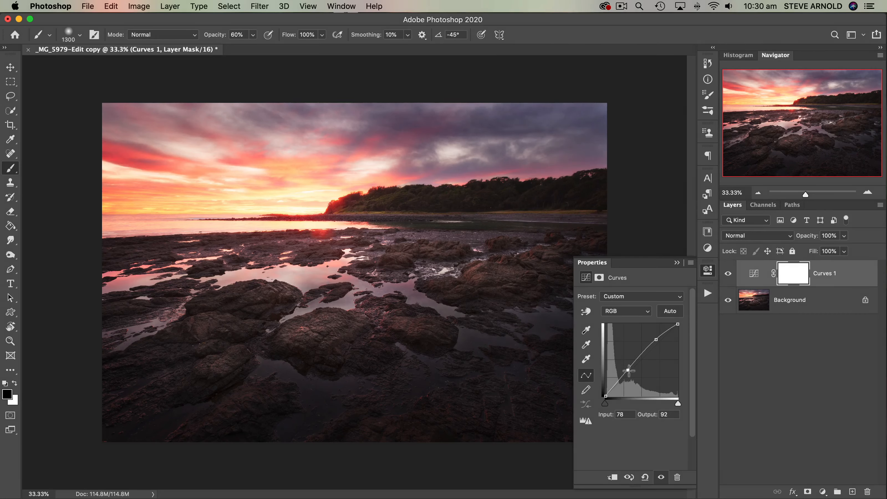
{"action": "left_click_drag", "start_coordinate": [629, 371], "coordinate": [628, 378]}
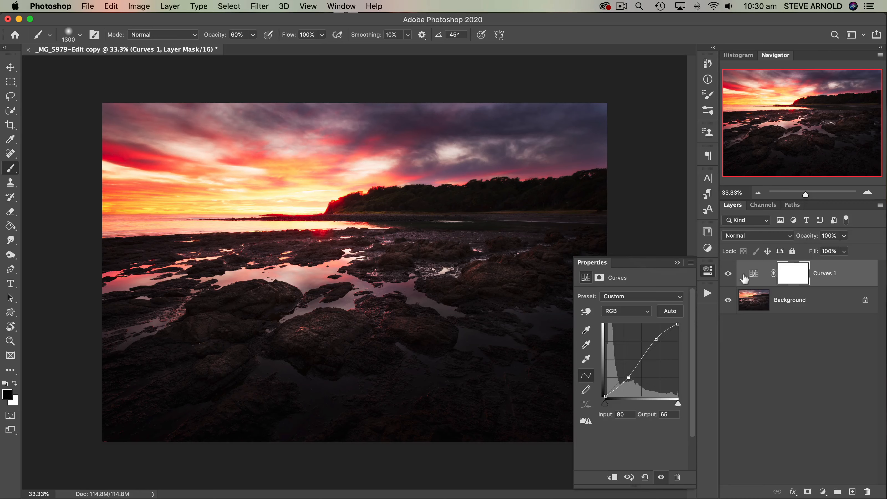
- Compare the photo with and without the Curves adjustment, and delete the Curves layer
{"action": "left_click", "coordinate": [729, 274]}
{"action": "left_click", "coordinate": [730, 274]}
{"action": "left_click", "coordinate": [729, 274]}
{"action": "left_click", "coordinate": [729, 275]}
{"action": "left_click", "coordinate": [733, 277]}
{"action": "left_click", "coordinate": [733, 277]}
{"action": "left_click", "coordinate": [732, 277]}
{"action": "left_click", "coordinate": [731, 278]}
{"action": "left_click_drag", "start_coordinate": [754, 276], "coordinate": [865, 491]}
- Add an Exposure adjustment layer and try Exposure values of +1.03 and -1.03
{"action": "left_click", "coordinate": [824, 491]}
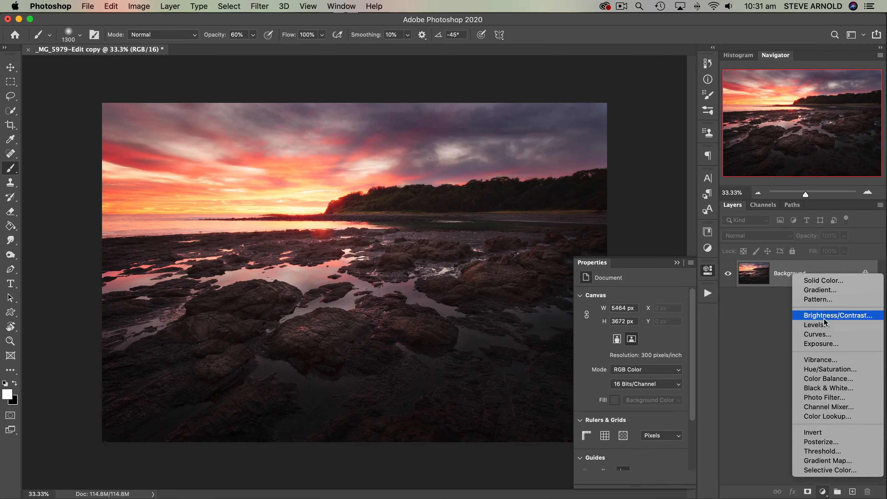
{"action": "left_click", "coordinate": [824, 343]}
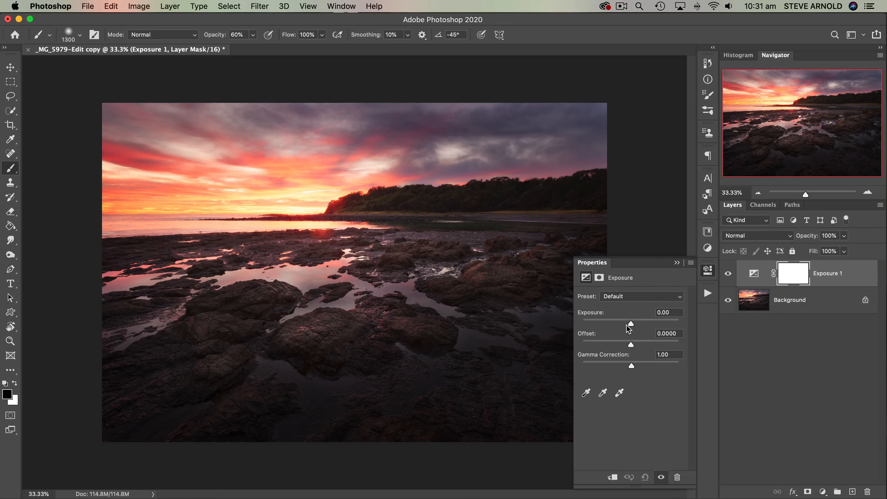
{"action": "left_click_drag", "start_coordinate": [631, 324], "coordinate": [638, 326]}
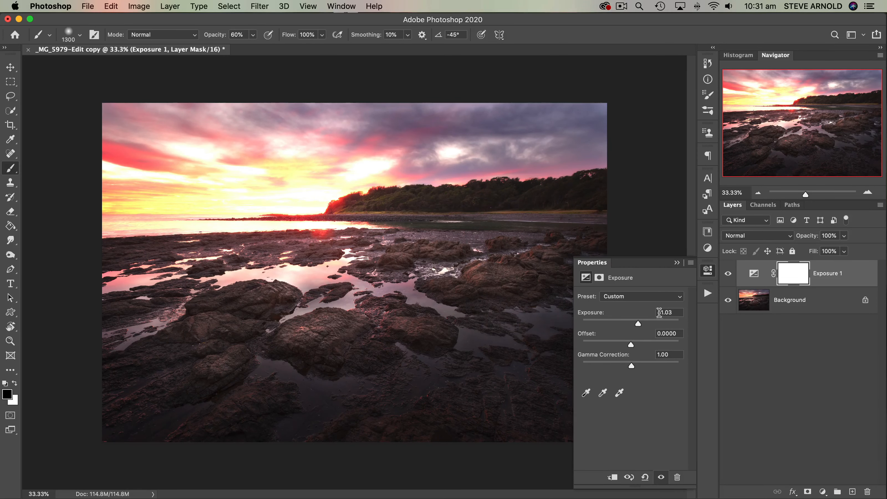
{"action": "left_click_drag", "start_coordinate": [639, 325], "coordinate": [624, 327]}
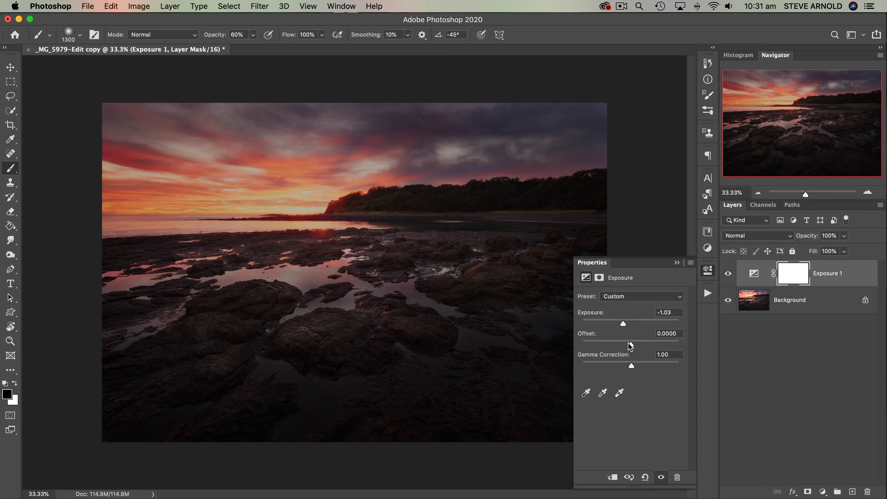
- Set Exposure to -0.04, Offset to -0.0029 and Gamma Correction to 1.00, and delete the Exposure layer
{"action": "left_click_drag", "start_coordinate": [624, 324], "coordinate": [634, 369]}
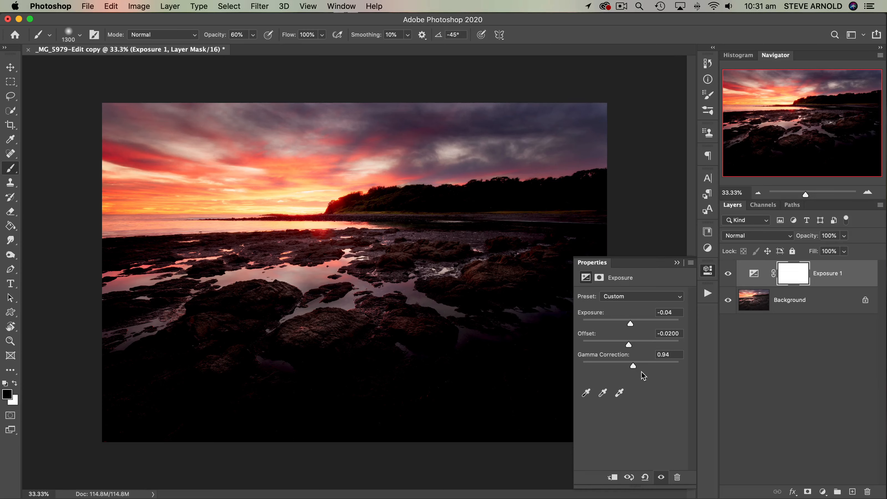
{"action": "left_click_drag", "start_coordinate": [633, 367], "coordinate": [630, 344]}
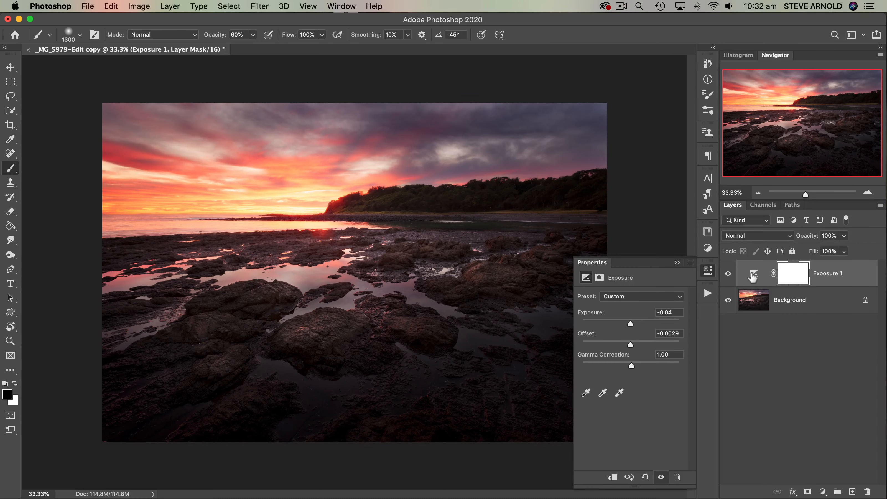
{"action": "left_click_drag", "start_coordinate": [752, 278], "coordinate": [867, 491]}
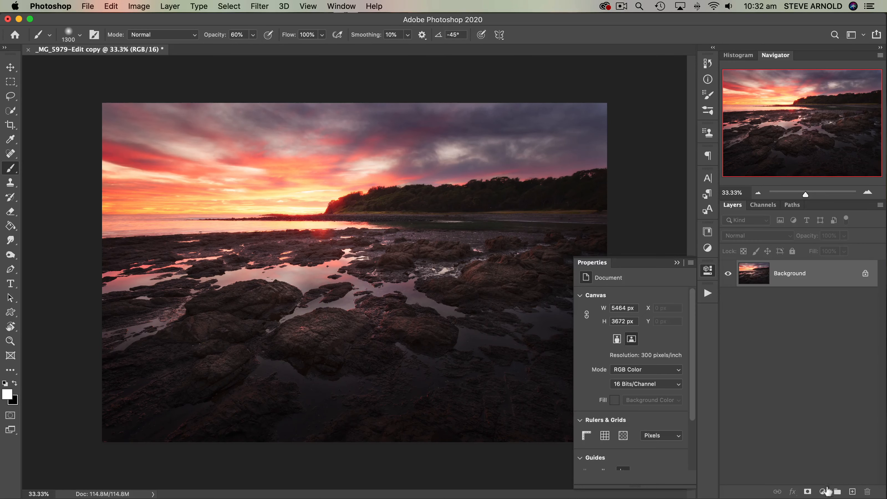
- Add a Vibrance adjustment layer, try a strong Vibrance of about +54, and set Vibrance to -2 and Saturation to +77
{"action": "left_click", "coordinate": [824, 491]}
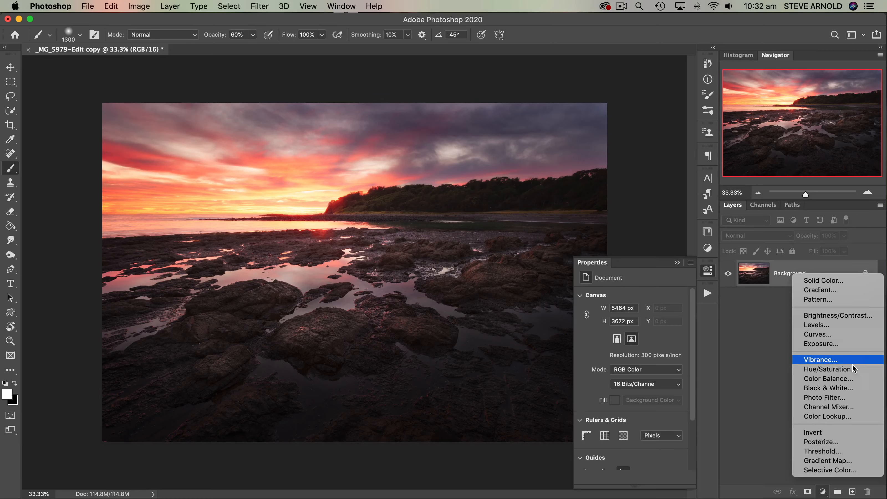
{"action": "left_click", "coordinate": [824, 360]}
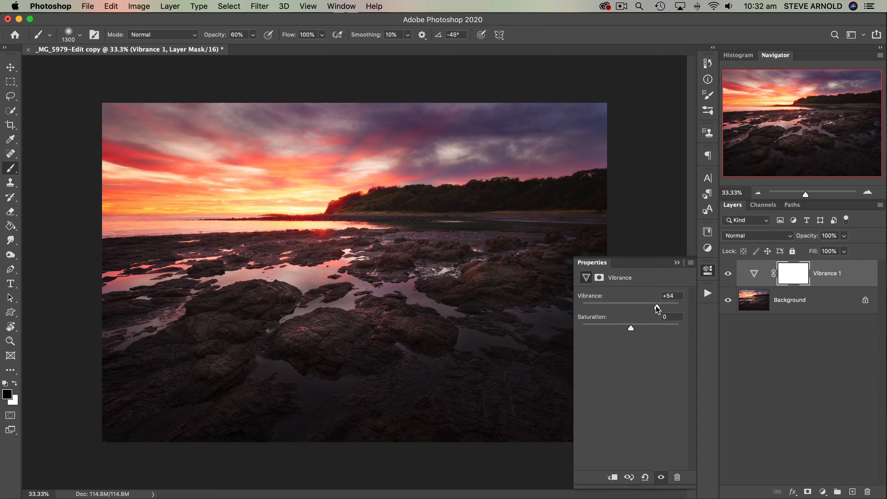
{"action": "mouse_move", "coordinate": [658, 309]}
{"action": "left_mouse_down"}
{"action": "mouse_move", "coordinate": [631, 310]}
{"action": "mouse_move", "coordinate": [668, 311]}
{"action": "left_mouse_up"}
{"action": "left_click_drag", "start_coordinate": [667, 306], "coordinate": [630, 310]}
{"action": "left_click_drag", "start_coordinate": [666, 330], "coordinate": [667, 330]}
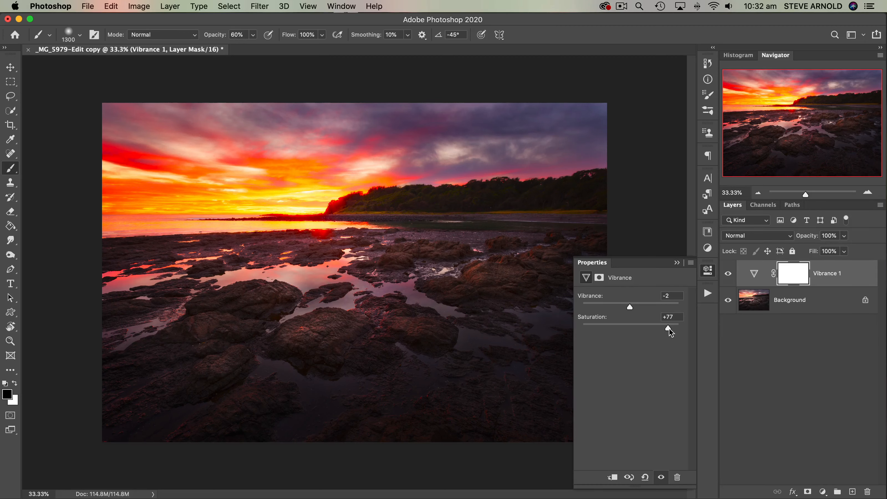
- Bring Vibrance to +1 and Saturation to -1, and delete the Vibrance layer
{"action": "left_click_drag", "start_coordinate": [668, 329], "coordinate": [630, 306]}
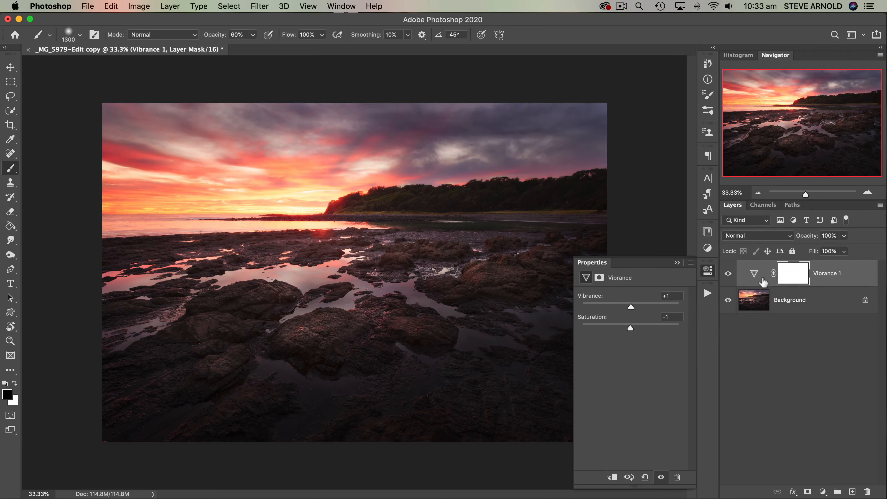
{"action": "left_click", "coordinate": [750, 277]}
{"action": "left_click_drag", "start_coordinate": [750, 276], "coordinate": [867, 491]}
- Add a Hue/Saturation adjustment layer, review its colour ranges and try the Saturation control on the Master range
{"action": "left_click", "coordinate": [823, 492]}
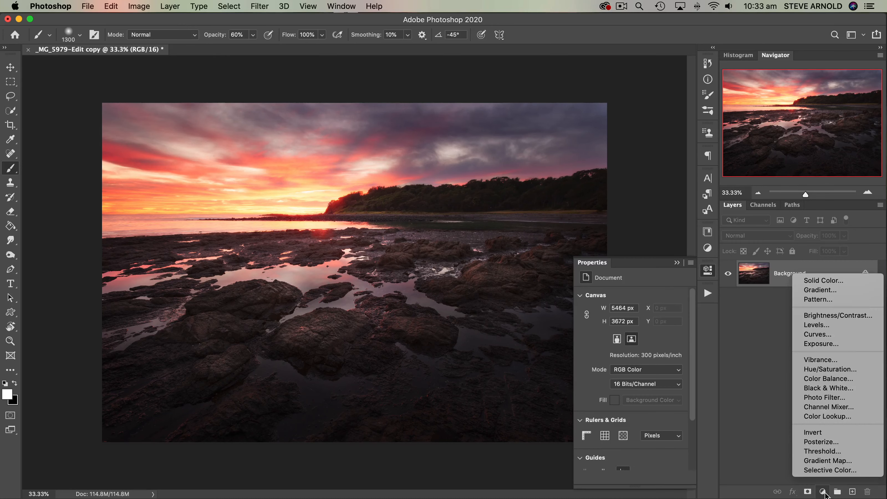
{"action": "left_click", "coordinate": [834, 373]}
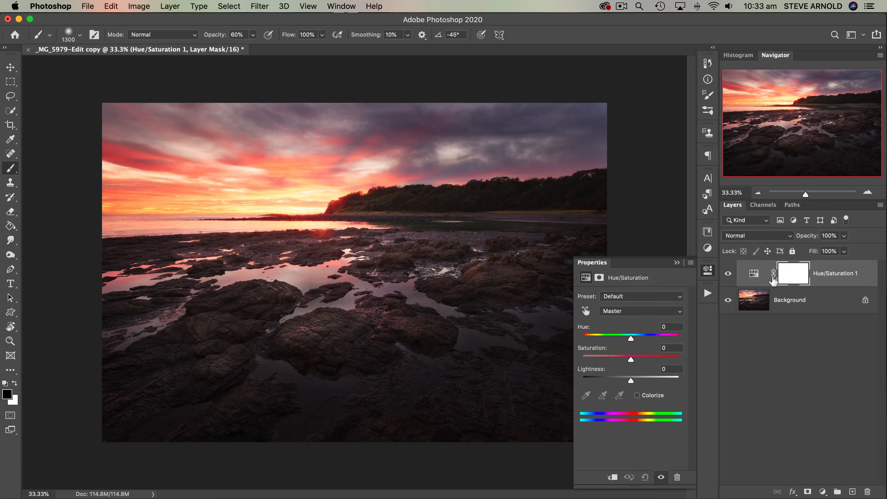
{"action": "left_click", "coordinate": [619, 313]}
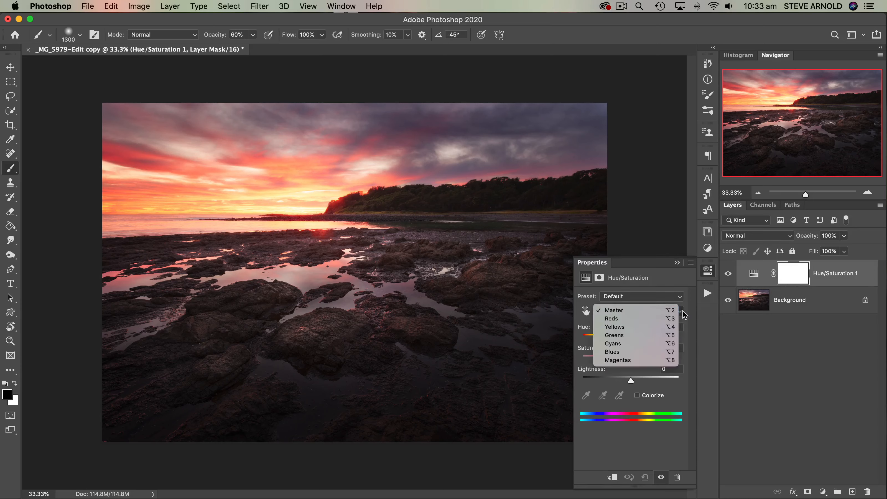
{"action": "left_click", "coordinate": [627, 312]}
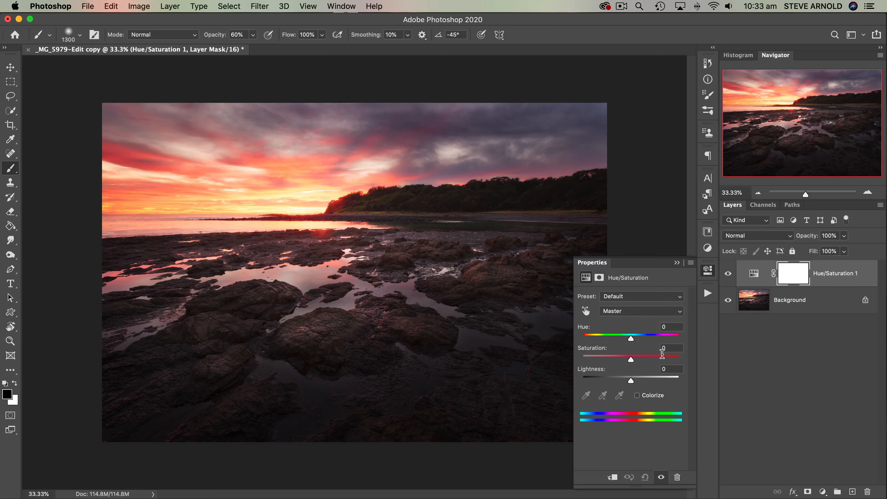
{"action": "mouse_move", "coordinate": [630, 360]}
{"action": "left_mouse_down"}
{"action": "mouse_move", "coordinate": [655, 360]}
{"action": "mouse_move", "coordinate": [611, 361]}
{"action": "mouse_move", "coordinate": [632, 359]}
{"action": "left_mouse_up"}
- Target the Yellows, try a Saturation of +57, and set Saturation to -1 and Lightness to +1
{"action": "left_click", "coordinate": [670, 313]}
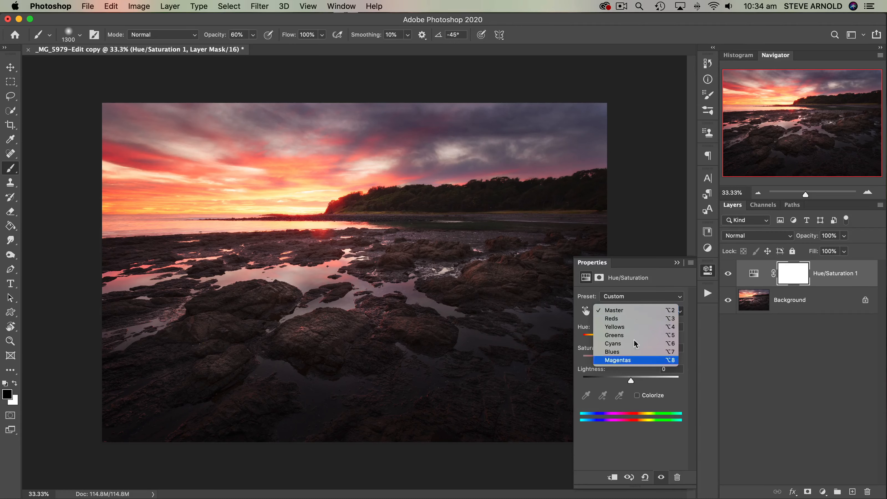
{"action": "left_click", "coordinate": [621, 331]}
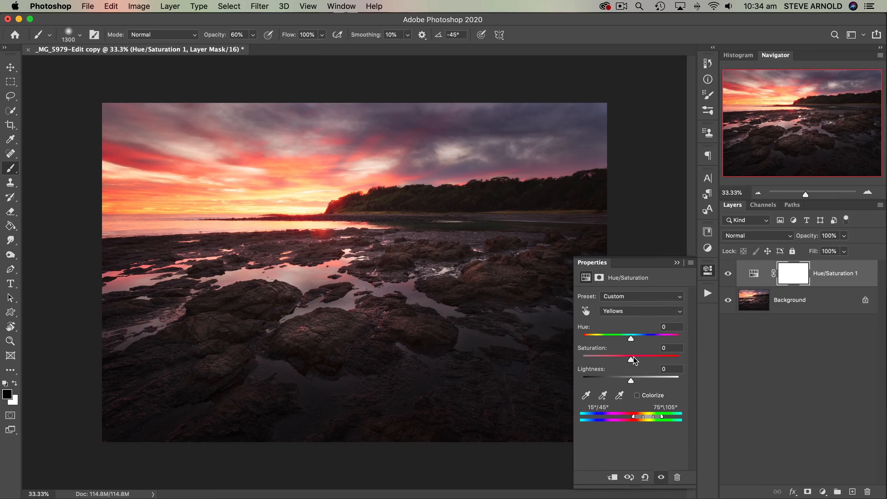
{"action": "left_click_drag", "start_coordinate": [631, 362], "coordinate": [659, 362]}
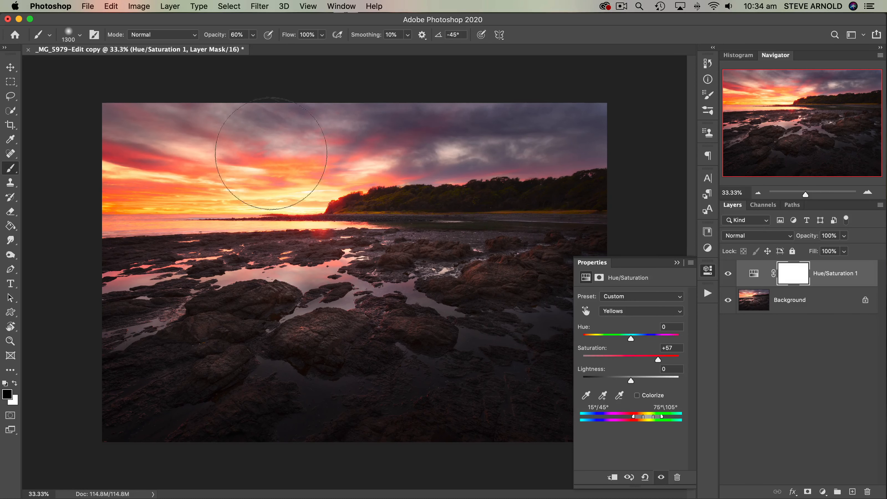
{"action": "left_click_drag", "start_coordinate": [658, 361], "coordinate": [633, 382]}
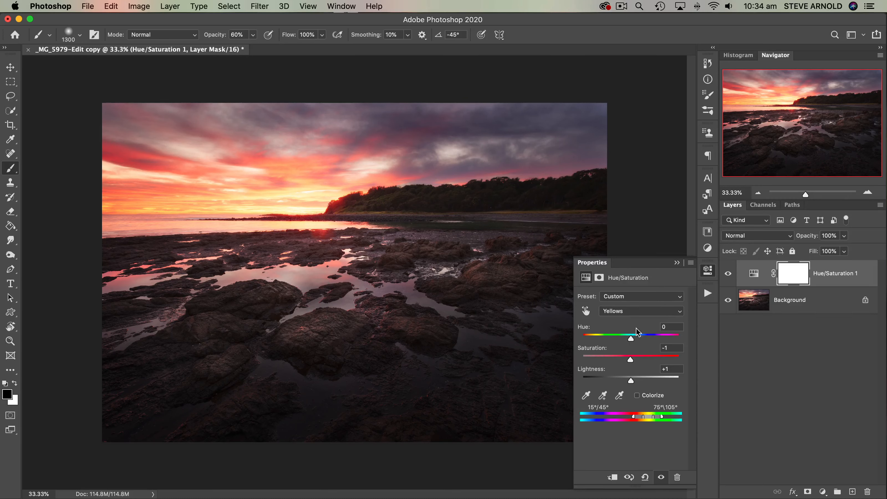
- Try Hue shifts on the Yellows up to +124, set Hue to -1, and delete the Hue/Saturation layer
{"action": "mouse_move", "coordinate": [631, 339]}
{"action": "left_mouse_down"}
{"action": "mouse_move", "coordinate": [602, 342]}
{"action": "mouse_move", "coordinate": [636, 341]}
{"action": "left_mouse_up"}
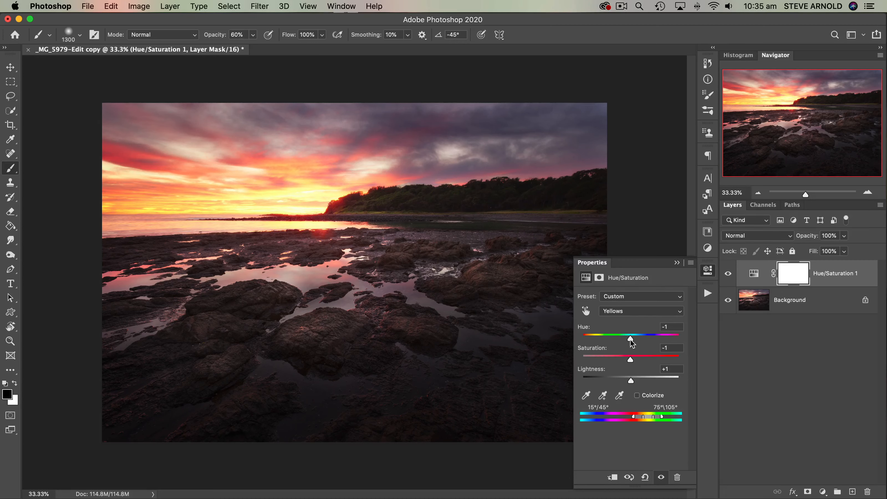
{"action": "left_click_drag", "start_coordinate": [634, 343], "coordinate": [629, 344]}
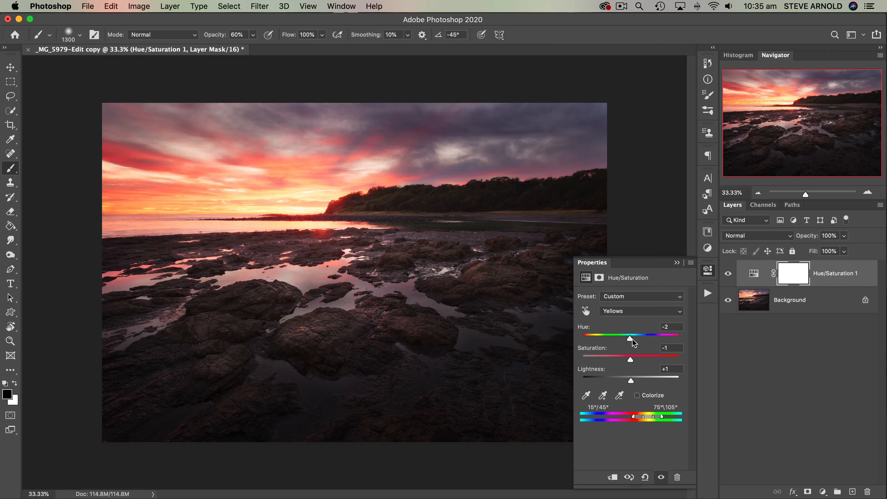
{"action": "left_click_drag", "start_coordinate": [629, 338], "coordinate": [633, 340]}
{"action": "left_click_drag", "start_coordinate": [633, 338], "coordinate": [634, 338]}
{"action": "left_click_drag", "start_coordinate": [633, 338], "coordinate": [628, 338]}
{"action": "left_click_drag", "start_coordinate": [630, 338], "coordinate": [668, 338]}
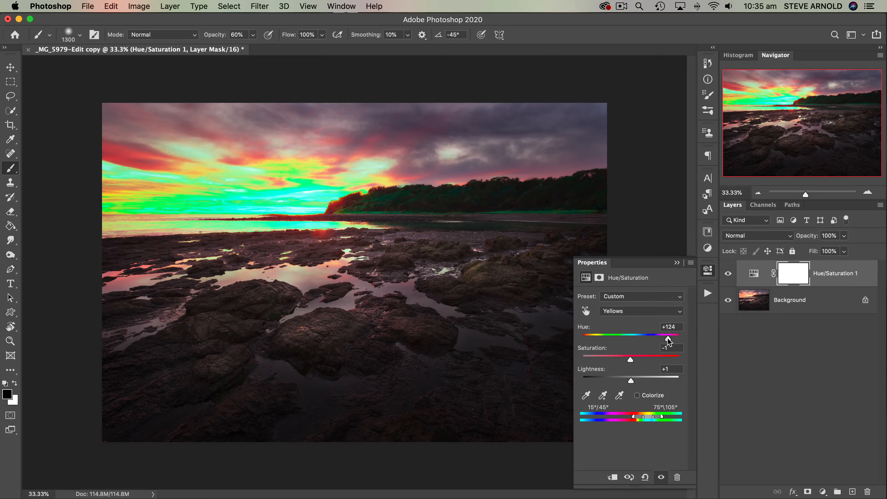
{"action": "left_click_drag", "start_coordinate": [668, 336], "coordinate": [630, 338]}
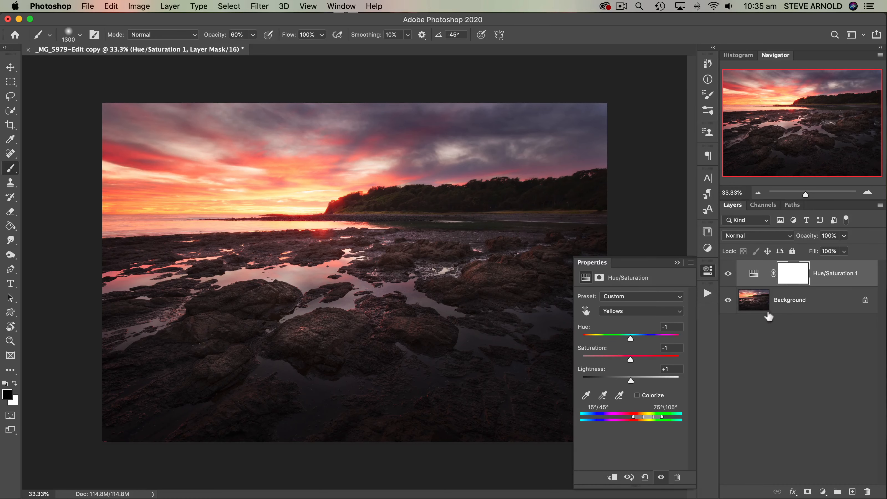
{"action": "left_click_drag", "start_coordinate": [756, 277], "coordinate": [867, 492]}
- Add a Color Balance adjustment layer and review its tone ranges, keeping Midtones selected
{"action": "left_click", "coordinate": [823, 492]}
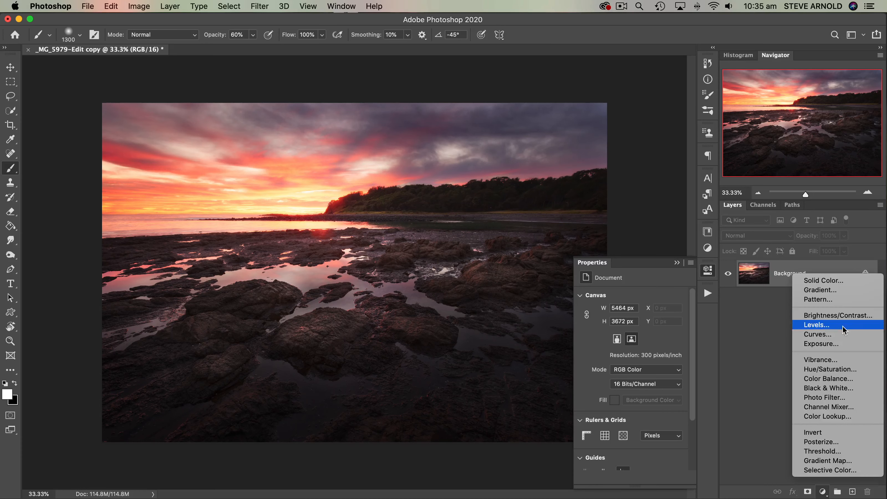
{"action": "left_click", "coordinate": [835, 378]}
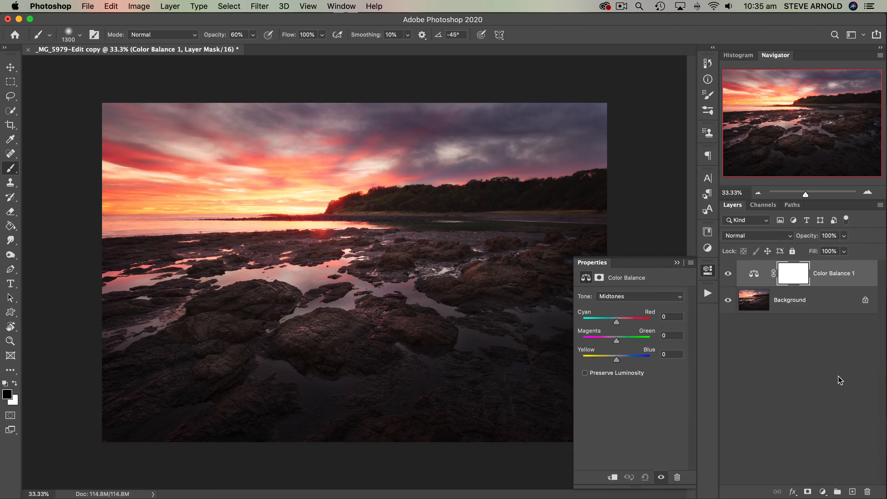
{"action": "left_click", "coordinate": [677, 297]}
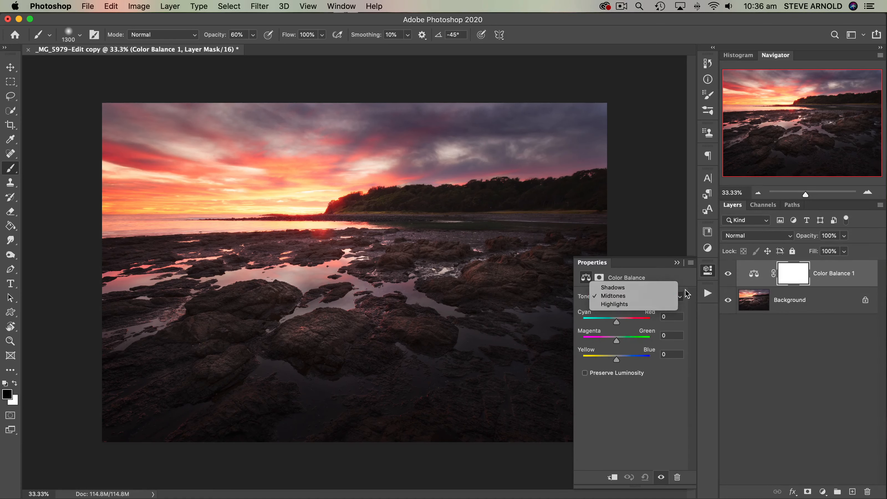
{"action": "left_click", "coordinate": [685, 298]}
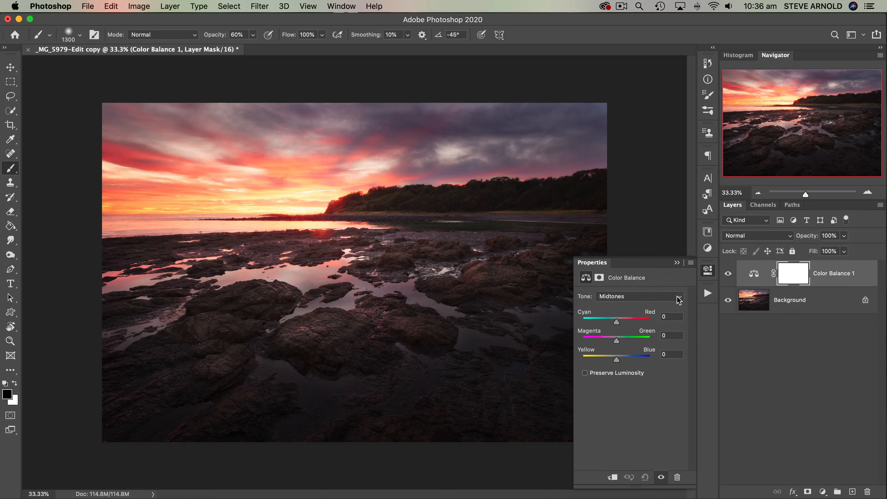
{"action": "left_click", "coordinate": [679, 299]}
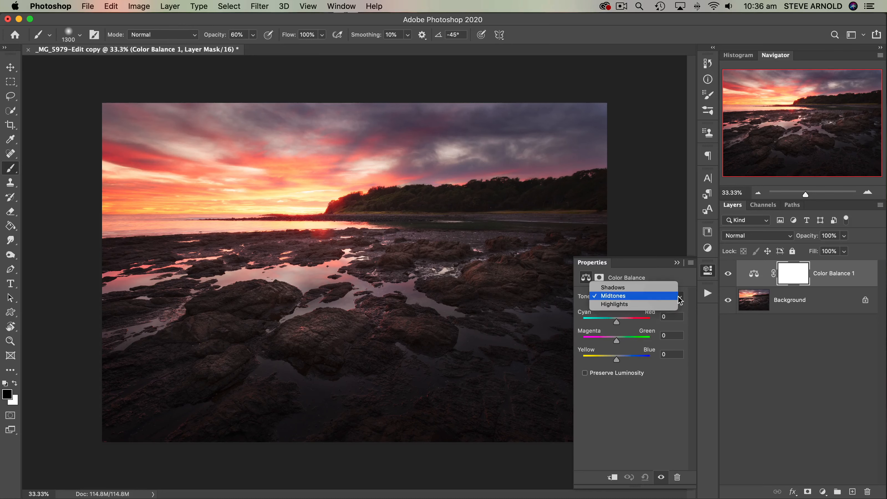
{"action": "left_click", "coordinate": [685, 296]}
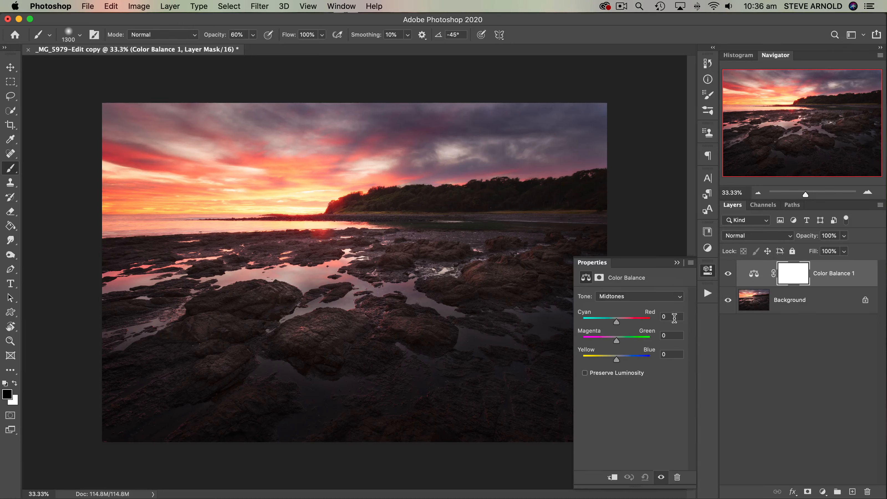
- Target the Highlights in Color Balance, try a Cyan-Red shift of +24, and bring it back to neutral
{"action": "left_click", "coordinate": [653, 301]}
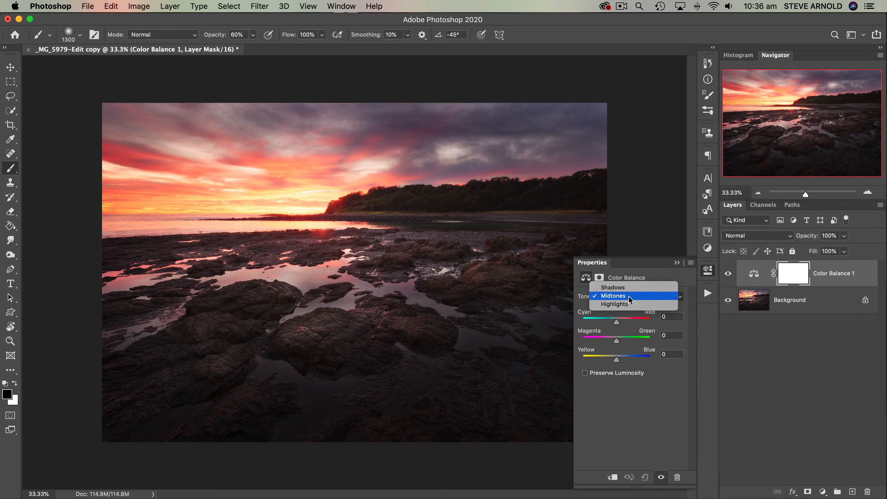
{"action": "left_click", "coordinate": [614, 304]}
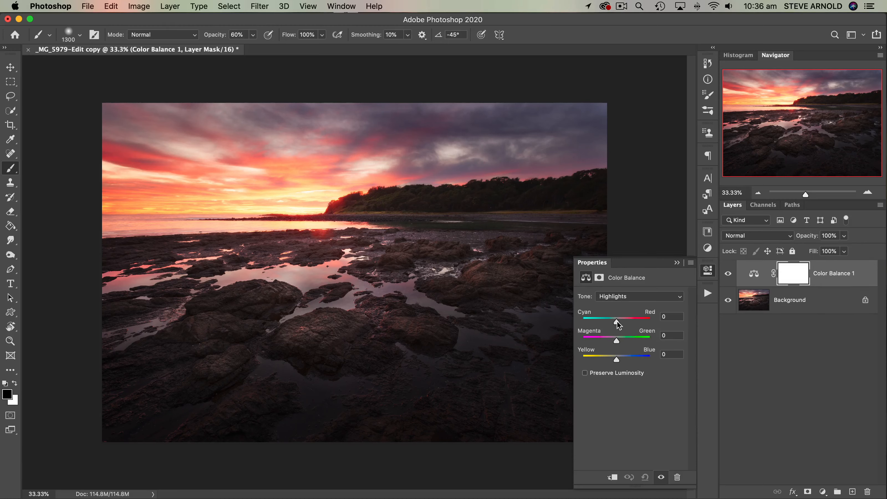
{"action": "left_click_drag", "start_coordinate": [617, 324], "coordinate": [625, 324]}
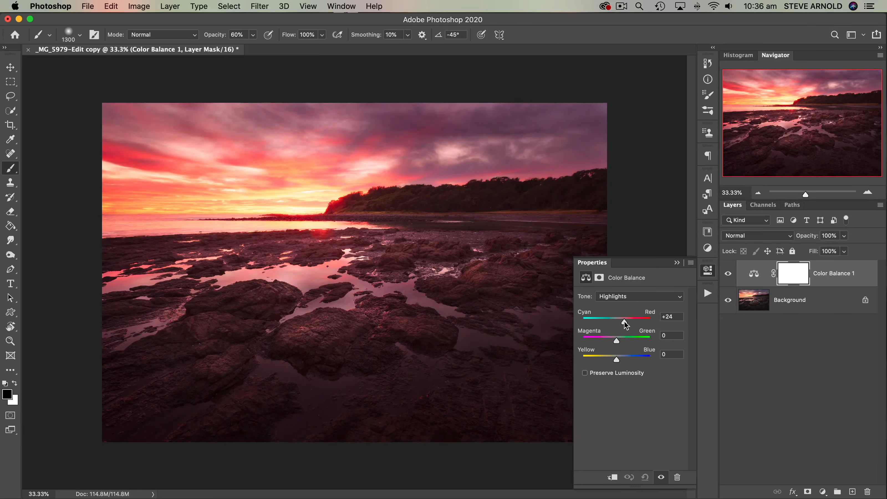
{"action": "mouse_move", "coordinate": [625, 325]}
{"action": "left_mouse_down"}
{"action": "mouse_move", "coordinate": [604, 324]}
{"action": "mouse_move", "coordinate": [616, 325]}
{"action": "left_mouse_up"}
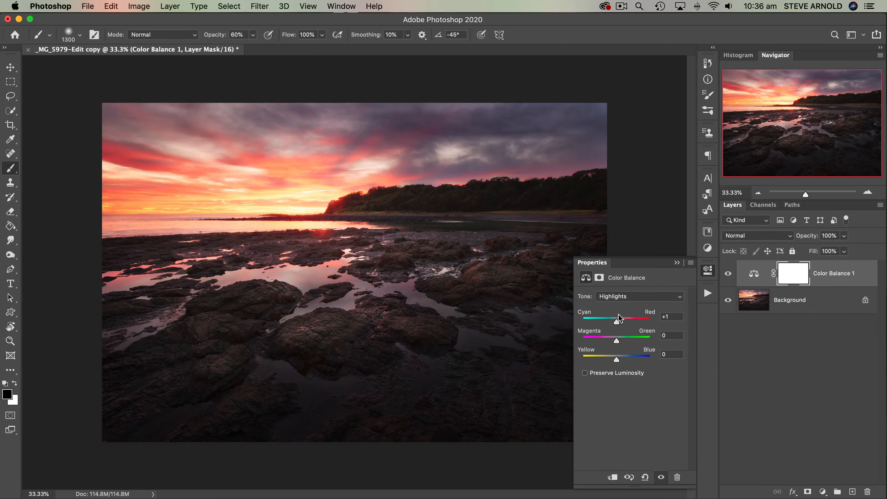
- Try the Cyan-Red shift on the Shadows and the Midtones, and delete the Color Balance layer
{"action": "left_click", "coordinate": [624, 297]}
{"action": "left_click", "coordinate": [624, 279]}
{"action": "mouse_move", "coordinate": [617, 322]}
{"action": "left_mouse_down"}
{"action": "mouse_move", "coordinate": [629, 322]}
{"action": "mouse_move", "coordinate": [604, 324]}
{"action": "mouse_move", "coordinate": [616, 324]}
{"action": "left_mouse_up"}
{"action": "left_click", "coordinate": [625, 298]}
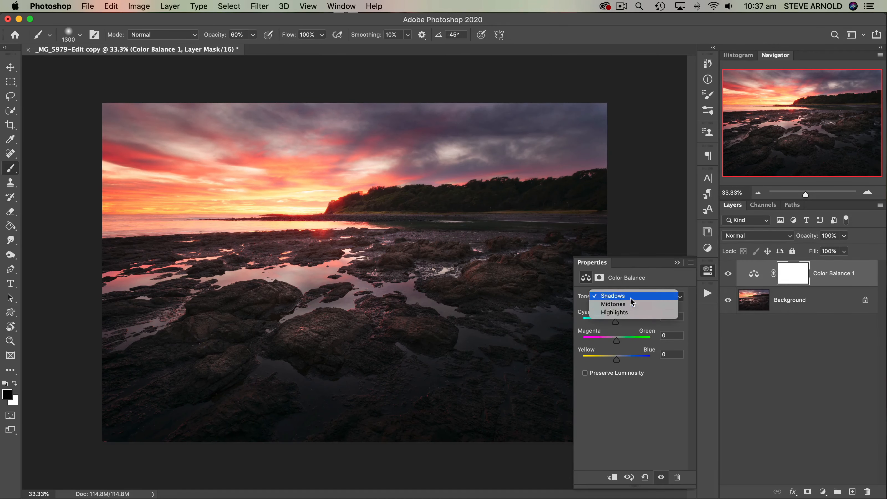
{"action": "left_click", "coordinate": [632, 304]}
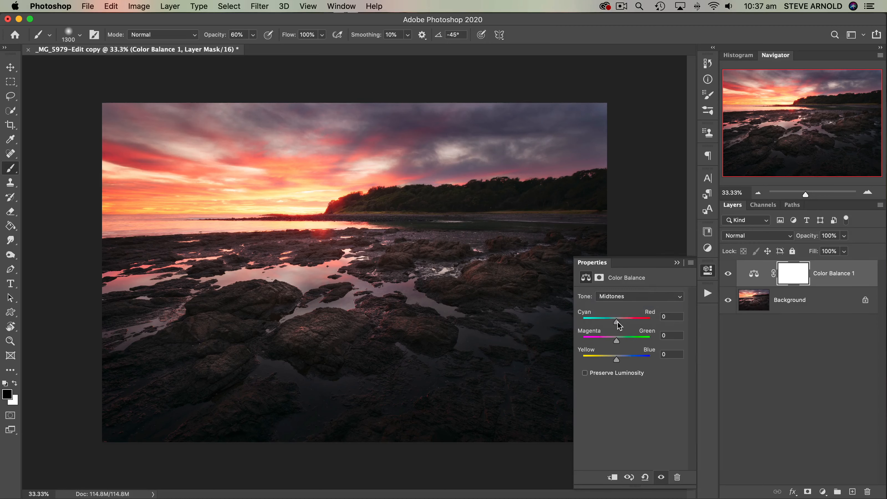
{"action": "mouse_move", "coordinate": [617, 322]}
{"action": "left_mouse_down"}
{"action": "mouse_move", "coordinate": [625, 324]}
{"action": "mouse_move", "coordinate": [608, 326]}
{"action": "mouse_move", "coordinate": [616, 326]}
{"action": "left_mouse_up"}
{"action": "left_click_drag", "start_coordinate": [754, 276], "coordinate": [867, 491]}
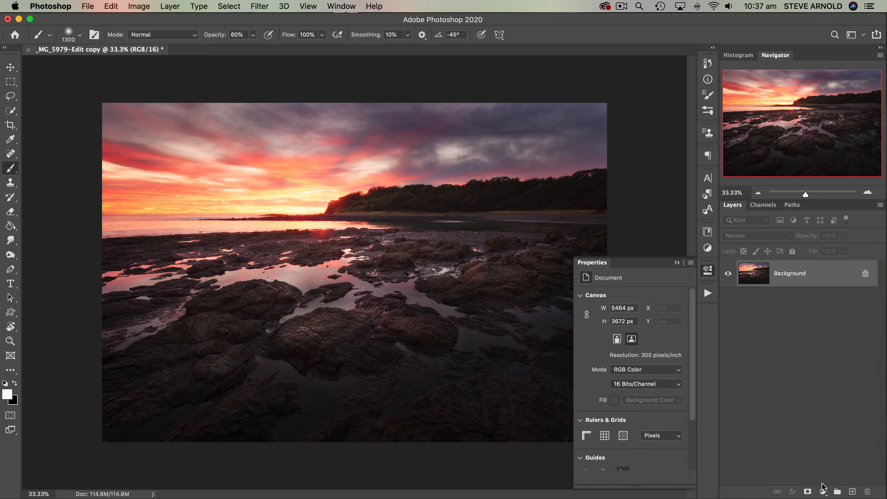
- Add a Black & White adjustment layer and set Reds to 183, Greens to 77 and Blues to -103
{"action": "left_click", "coordinate": [823, 488]}
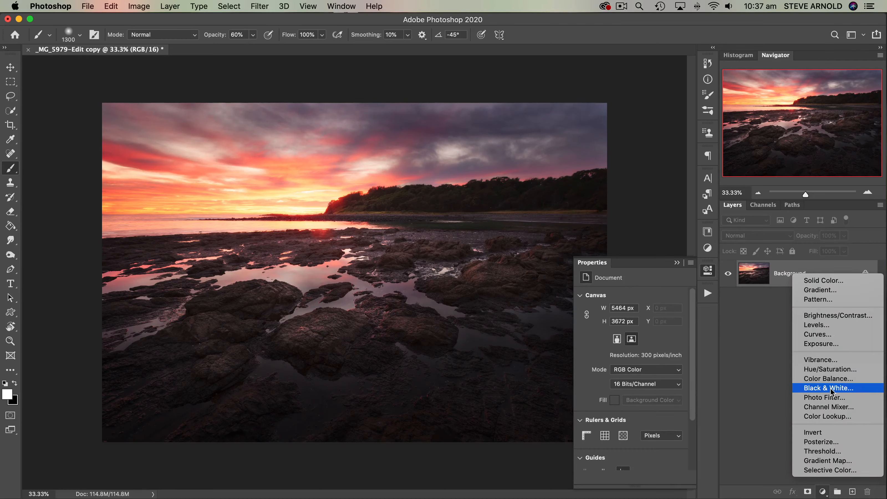
{"action": "left_click", "coordinate": [811, 391]}
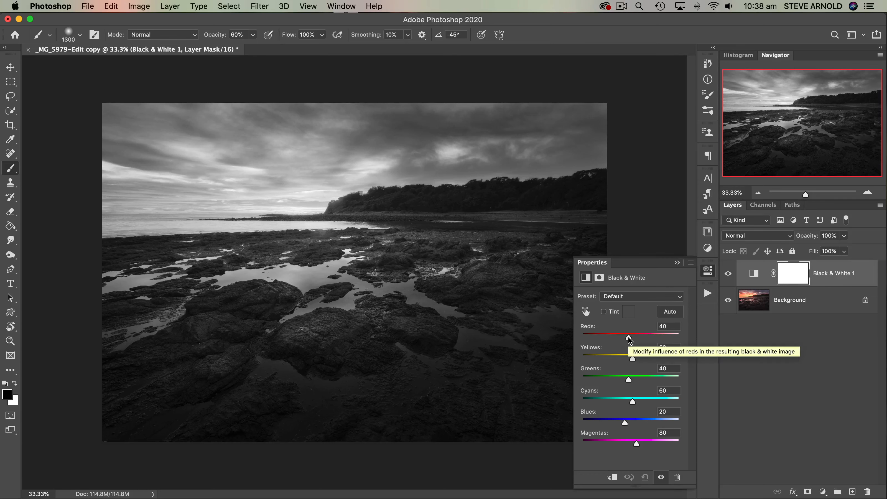
{"action": "left_click_drag", "start_coordinate": [629, 339], "coordinate": [656, 340]}
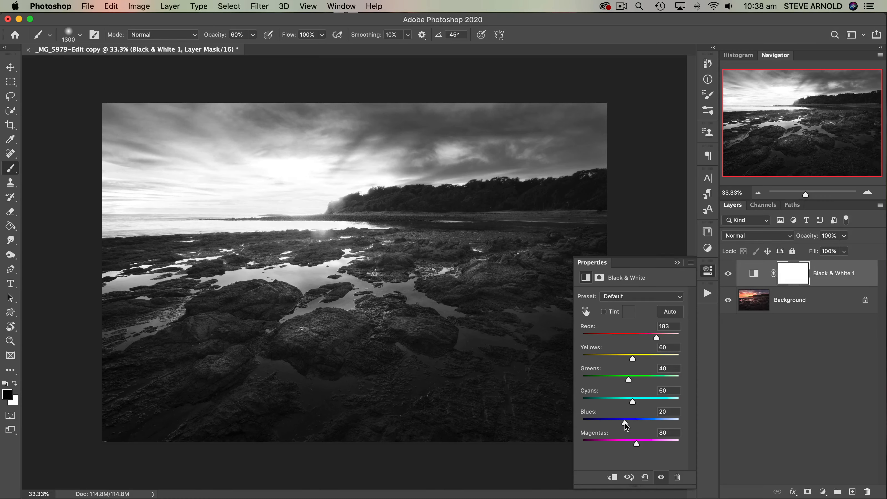
{"action": "left_click_drag", "start_coordinate": [625, 423], "coordinate": [589, 427]}
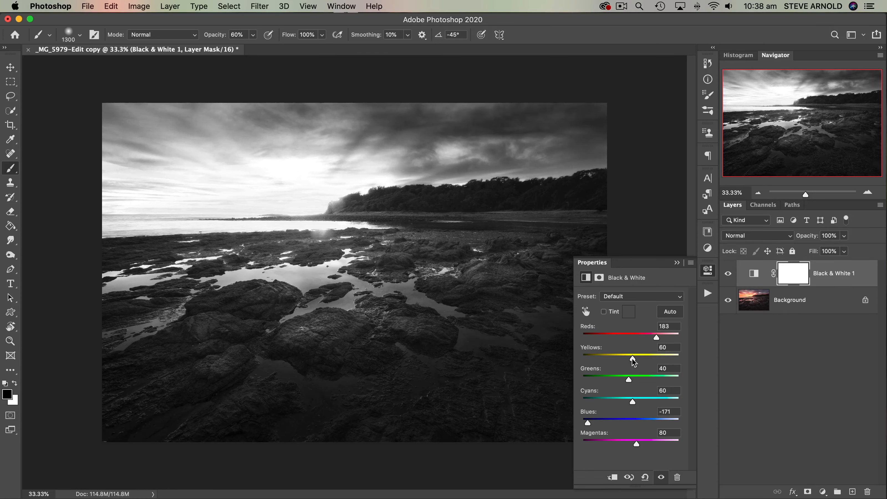
{"action": "left_click_drag", "start_coordinate": [633, 359], "coordinate": [636, 382]}
{"action": "left_click_drag", "start_coordinate": [588, 423], "coordinate": [601, 423]}
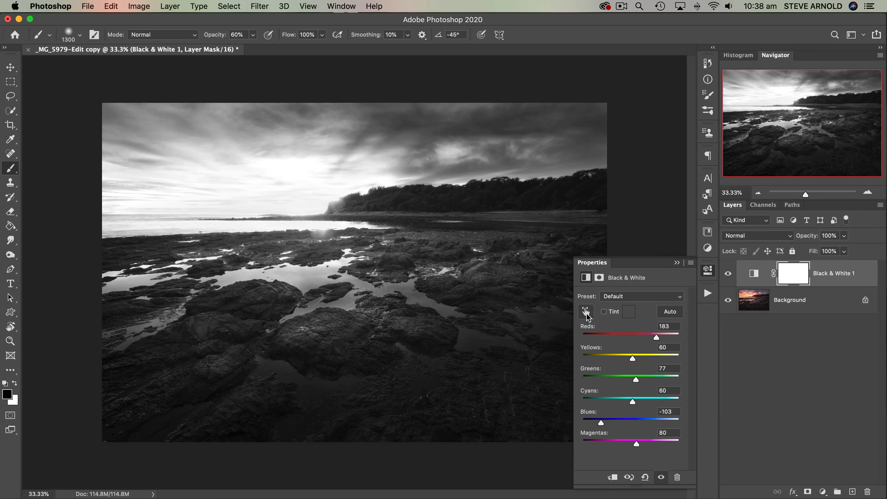
- Use the Black & White on-image adjustment on the rocks and sky to bring Reds to 159 and Blues to -176
{"action": "left_click", "coordinate": [585, 311]}
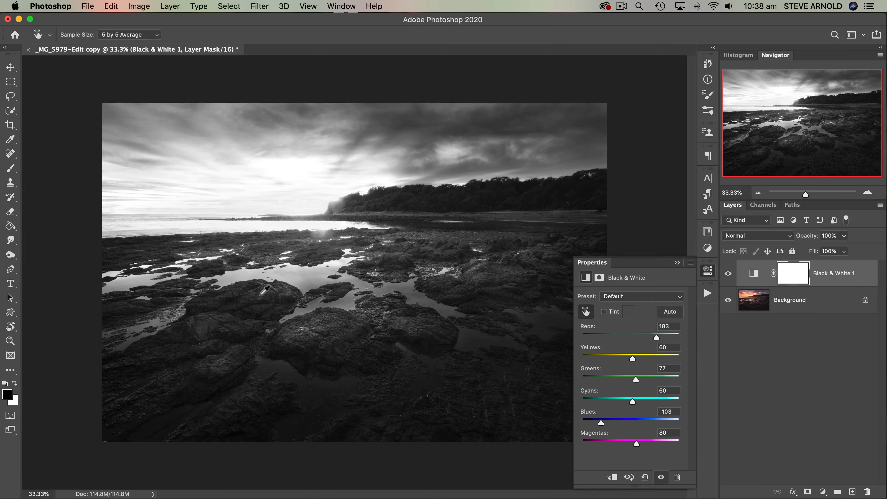
{"action": "left_click", "coordinate": [293, 279]}
{"action": "mouse_move", "coordinate": [293, 279]}
{"action": "left_mouse_down"}
{"action": "mouse_move", "coordinate": [306, 280]}
{"action": "mouse_move", "coordinate": [208, 282]}
{"action": "mouse_move", "coordinate": [335, 280]}
{"action": "mouse_move", "coordinate": [249, 283]}
{"action": "mouse_move", "coordinate": [315, 279]}
{"action": "mouse_move", "coordinate": [299, 275]}
{"action": "left_mouse_up"}
{"action": "left_click", "coordinate": [591, 127]}
{"action": "left_click_drag", "start_coordinate": [593, 130], "coordinate": [512, 131]}
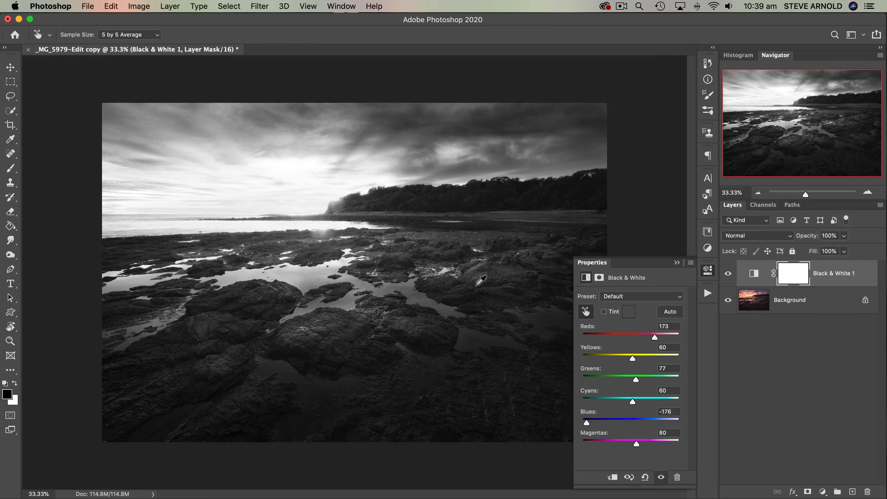
{"action": "left_click_drag", "start_coordinate": [482, 280], "coordinate": [423, 256]}
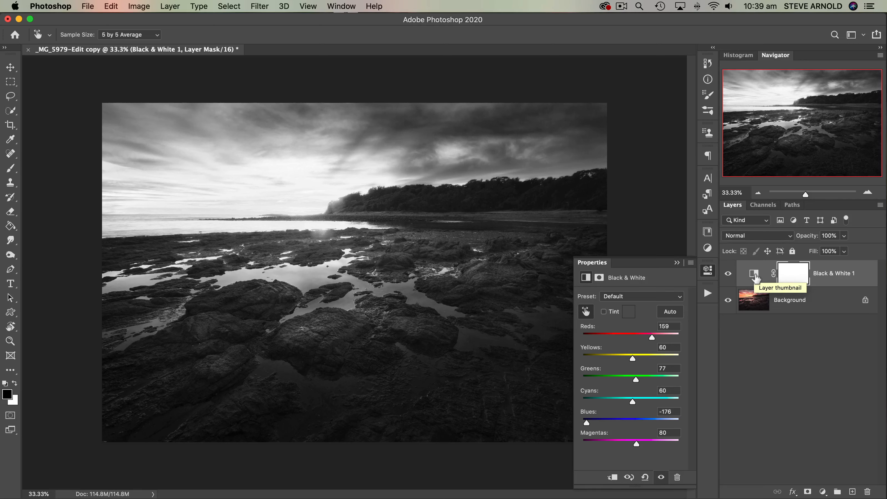
- Delete the Black & White layer, add a Photo Filter adjustment layer and review its filter presets, keeping Warming Filter (85)
{"action": "left_click_drag", "start_coordinate": [755, 277], "coordinate": [867, 492]}
{"action": "left_click", "coordinate": [822, 491]}
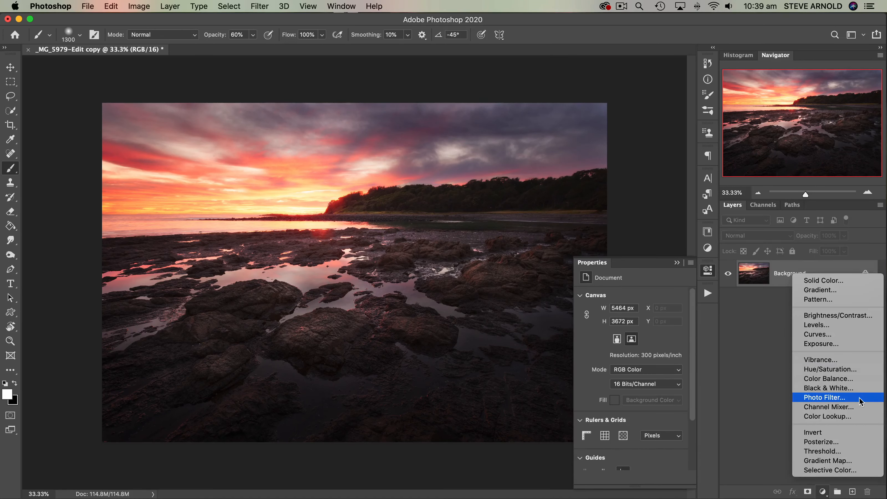
{"action": "left_click", "coordinate": [832, 399]}
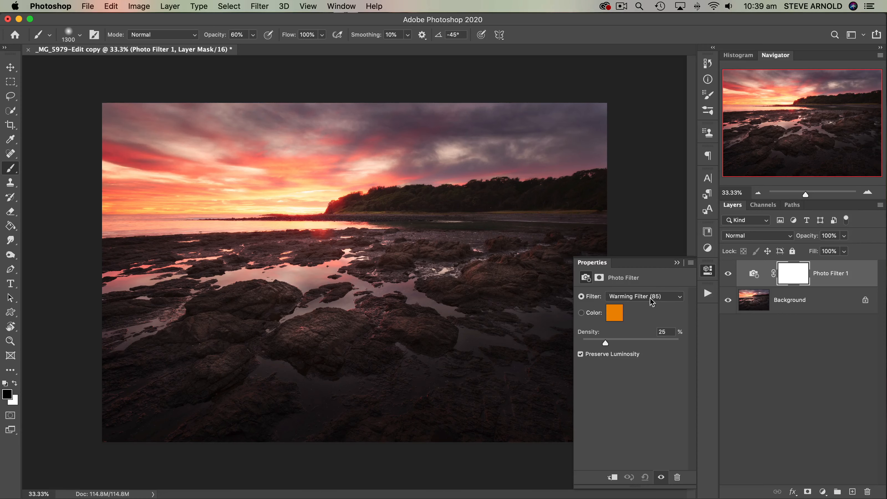
{"action": "left_click", "coordinate": [680, 297]}
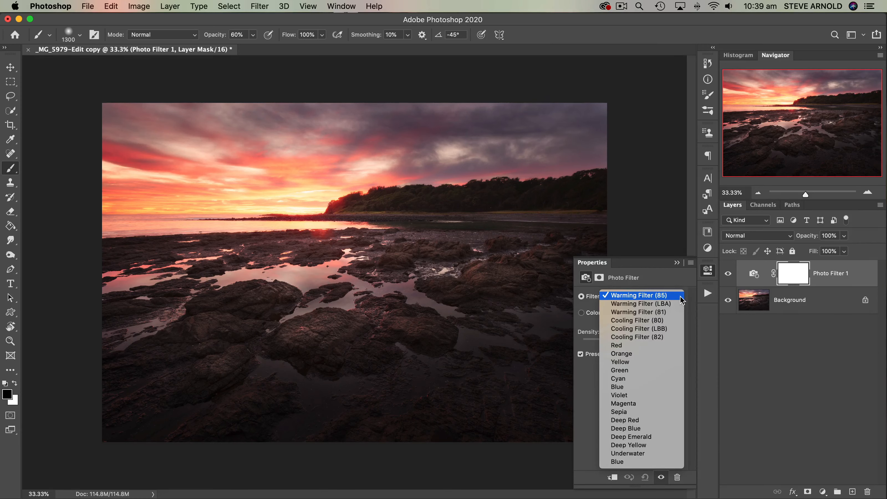
{"action": "left_click", "coordinate": [687, 284]}
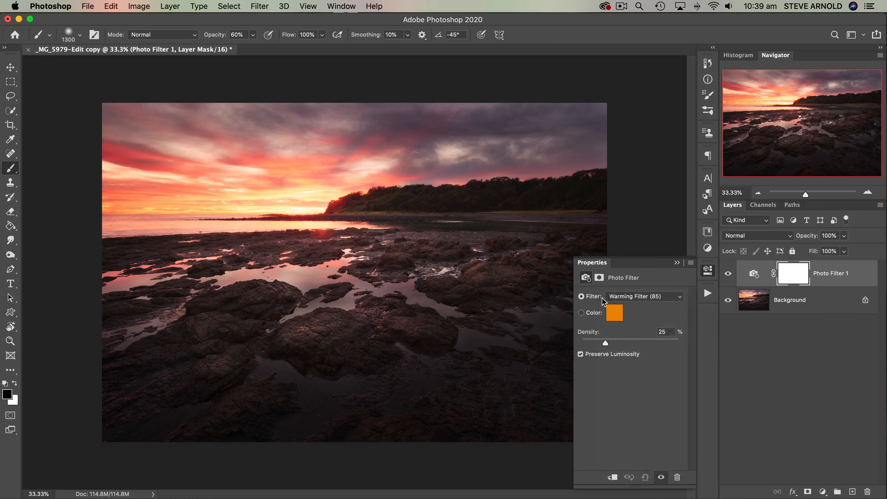
{"action": "left_click", "coordinate": [669, 297]}
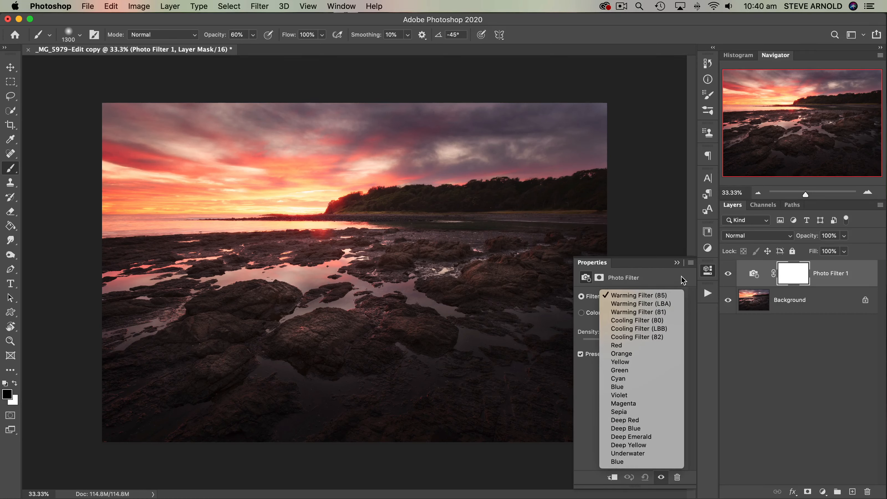
{"action": "left_click", "coordinate": [644, 278]}
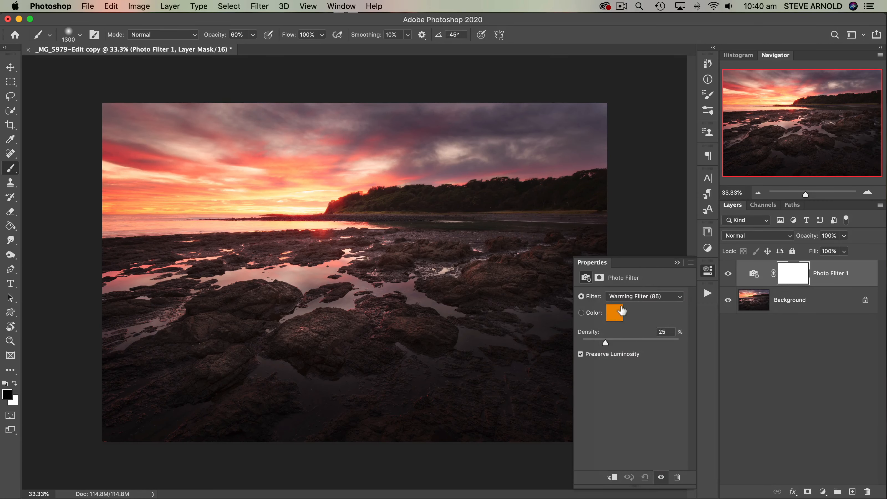
- Try Cooling Filter (LBB) on the Photo Filter layer, settle the density at 17%, and switch the filter to Sepia
{"action": "left_click", "coordinate": [637, 299]}
{"action": "left_click", "coordinate": [646, 328]}
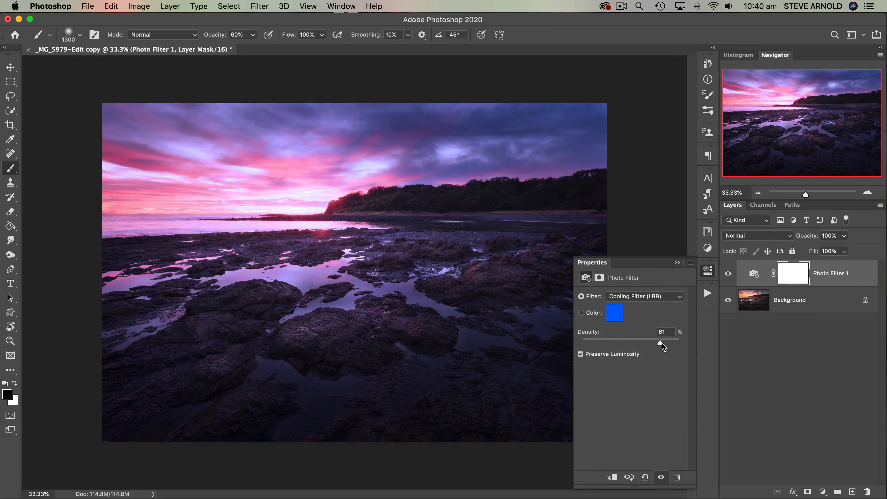
{"action": "left_click_drag", "start_coordinate": [672, 344], "coordinate": [598, 344]}
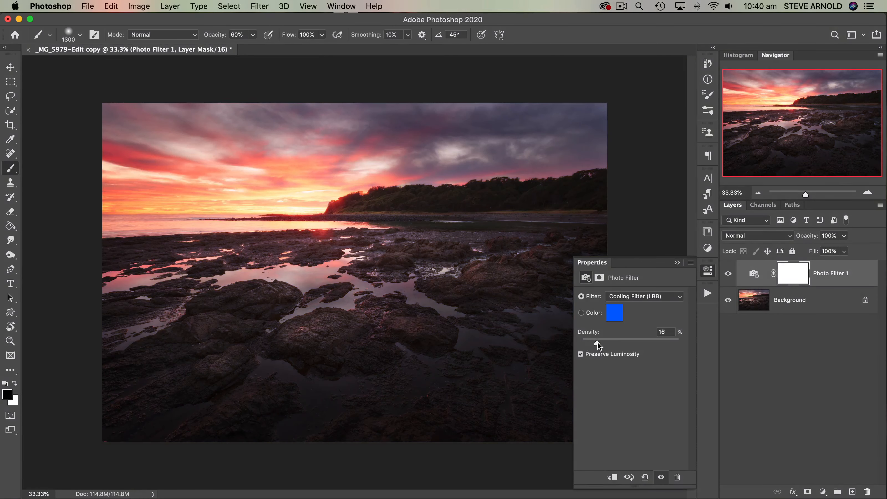
{"action": "left_click", "coordinate": [646, 297]}
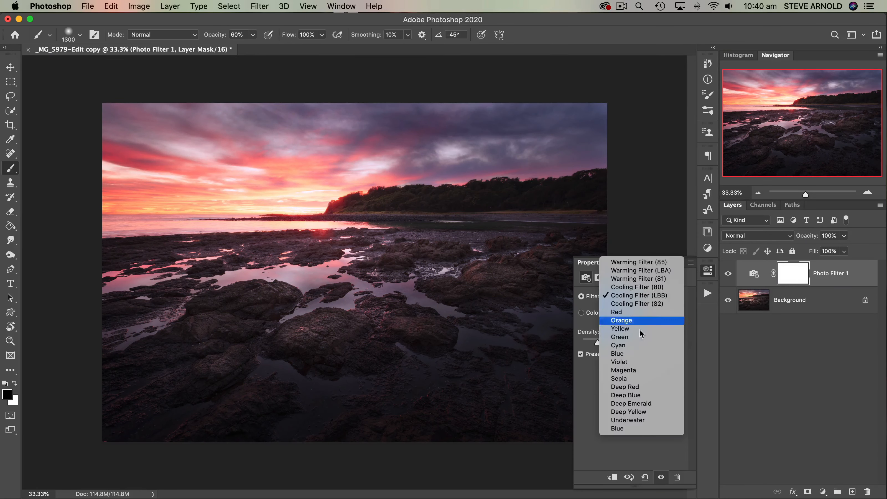
{"action": "left_click", "coordinate": [633, 379]}
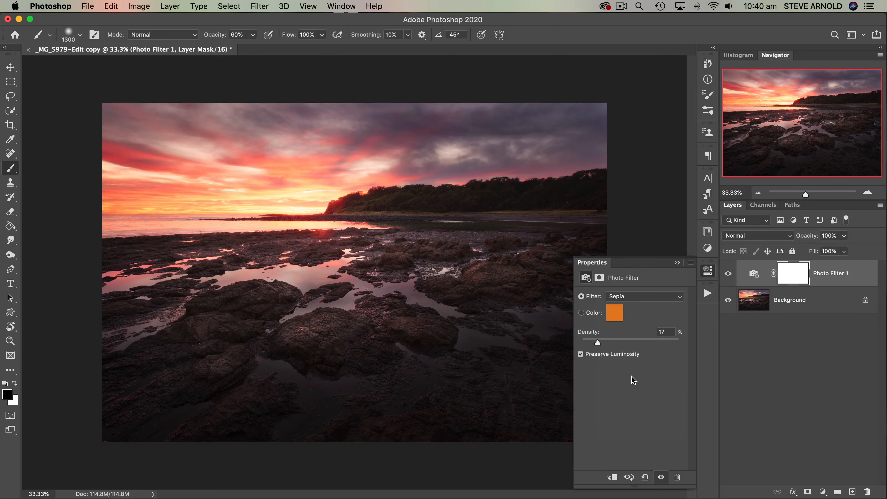
{"action": "left_click", "coordinate": [636, 301]}
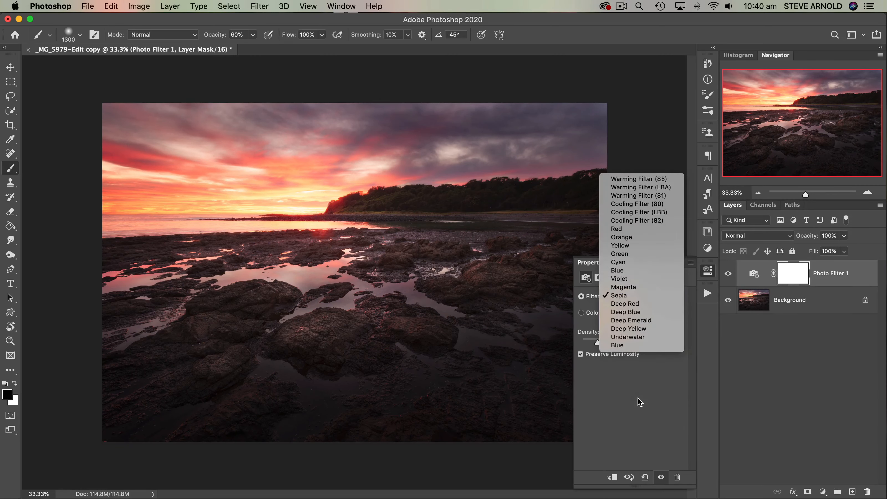
{"action": "left_click", "coordinate": [639, 418]}
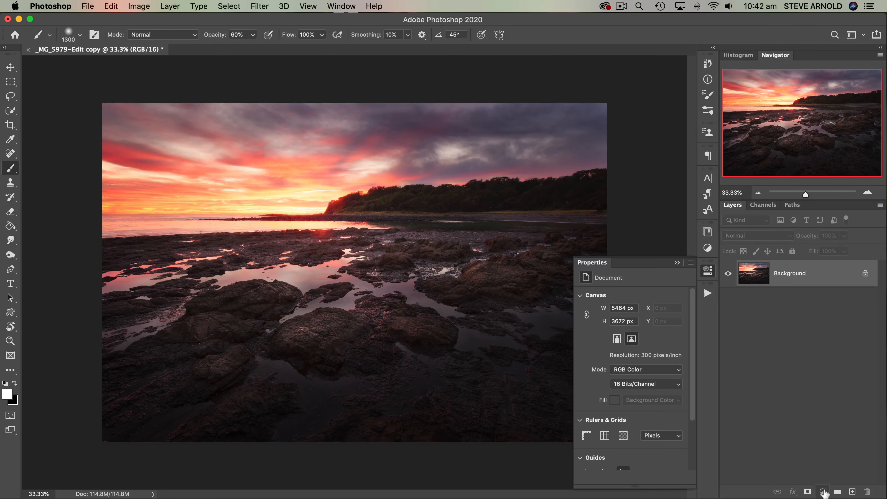
- Add a Selective Color adjustment layer and review its color ranges, keeping Reds selected
{"action": "left_click", "coordinate": [823, 491]}
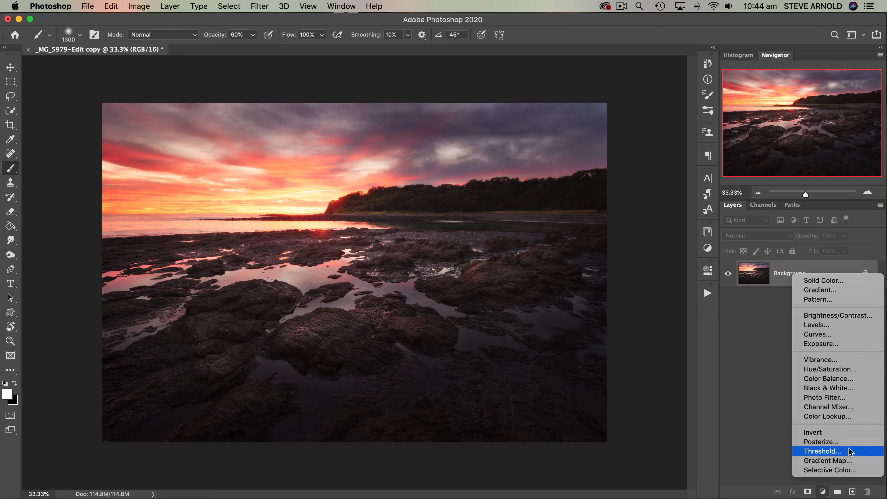
{"action": "left_click", "coordinate": [844, 470]}
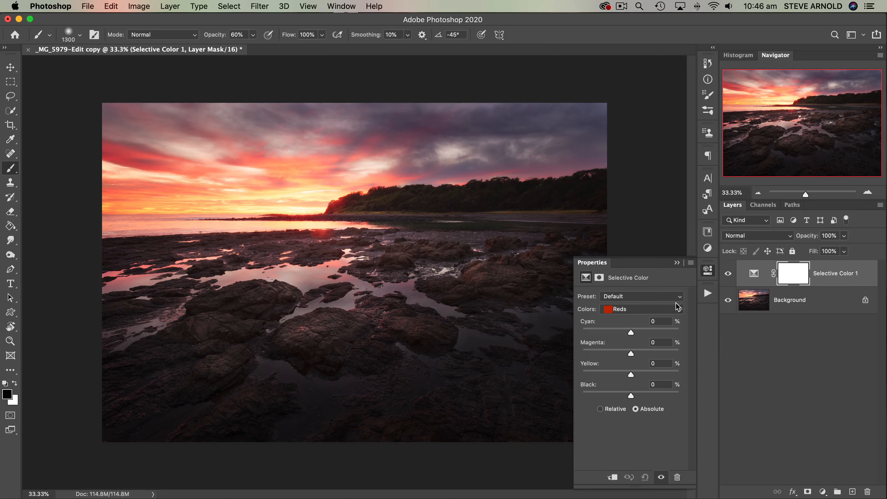
{"action": "left_click", "coordinate": [629, 310]}
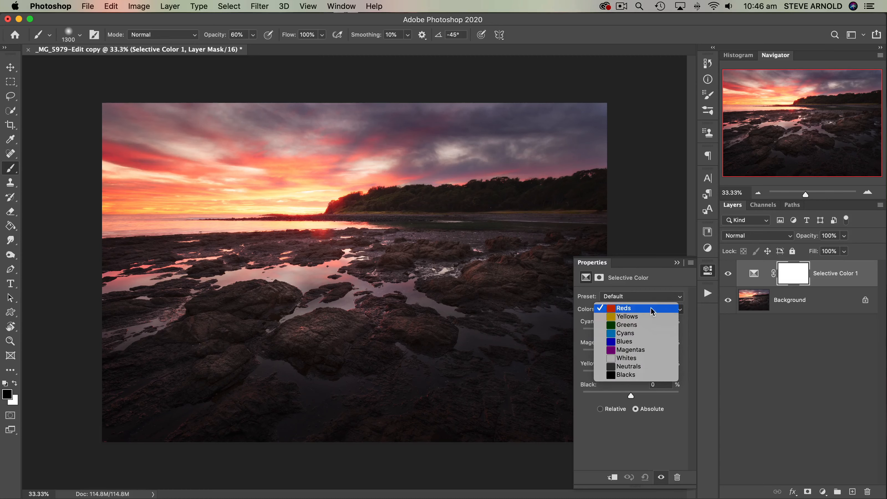
{"action": "left_click", "coordinate": [679, 281]}
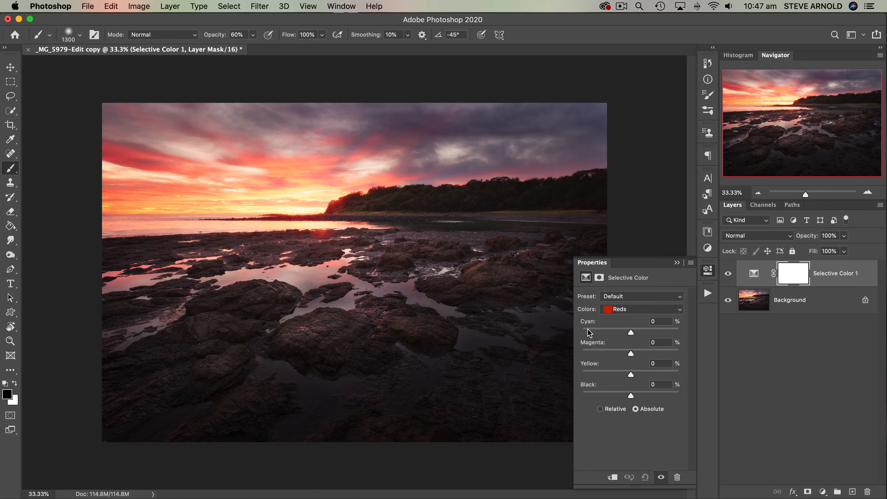
- Try a Cyan shift and a Magenta shift of +65% on the Reds, and bring the sliders back close to neutral
{"action": "left_click_drag", "start_coordinate": [630, 334], "coordinate": [601, 335]}
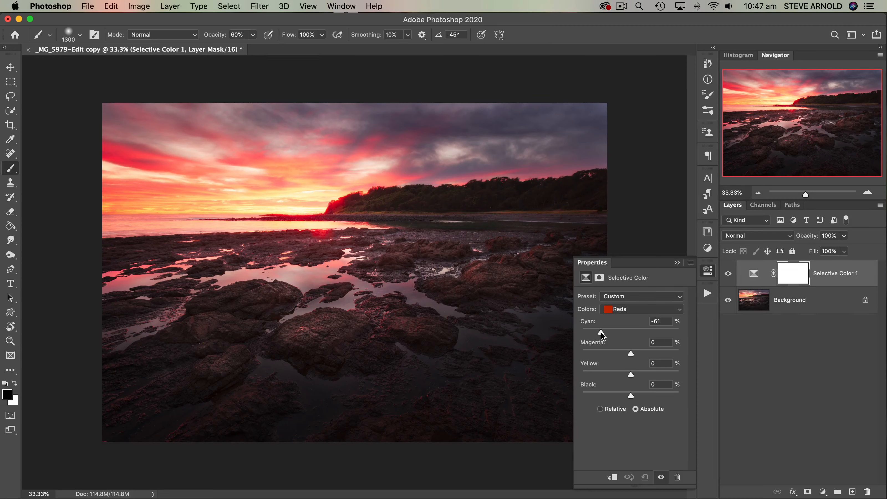
{"action": "left_click_drag", "start_coordinate": [601, 335], "coordinate": [662, 351]}
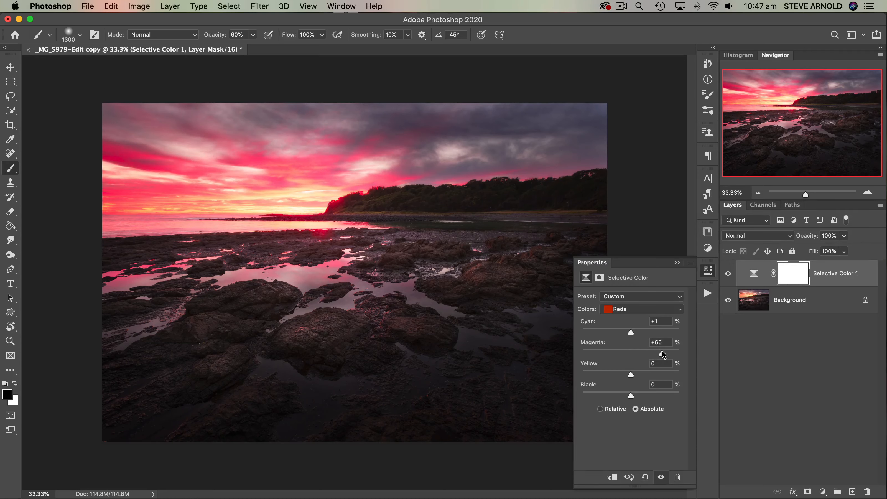
{"action": "left_click_drag", "start_coordinate": [662, 354], "coordinate": [630, 354]}
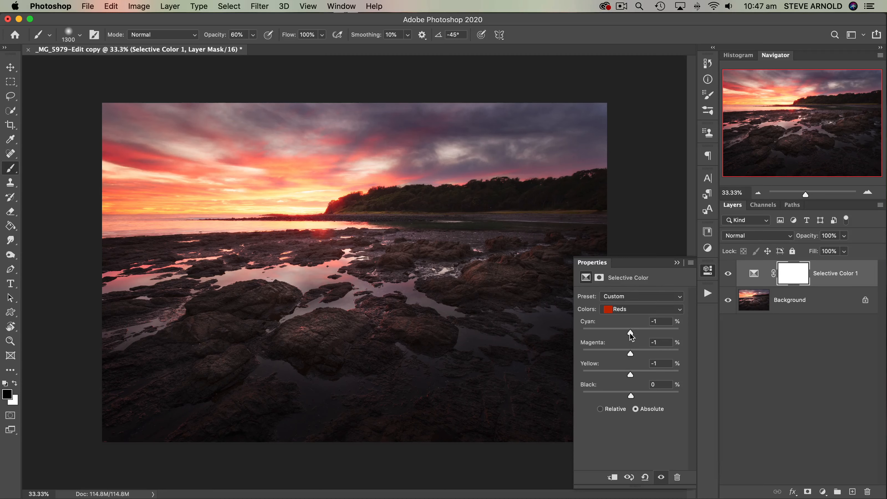
- Target the Neutrals in Selective Color, set their Magenta to +6%, and open the choice of color ranges
{"action": "left_click", "coordinate": [635, 308]}
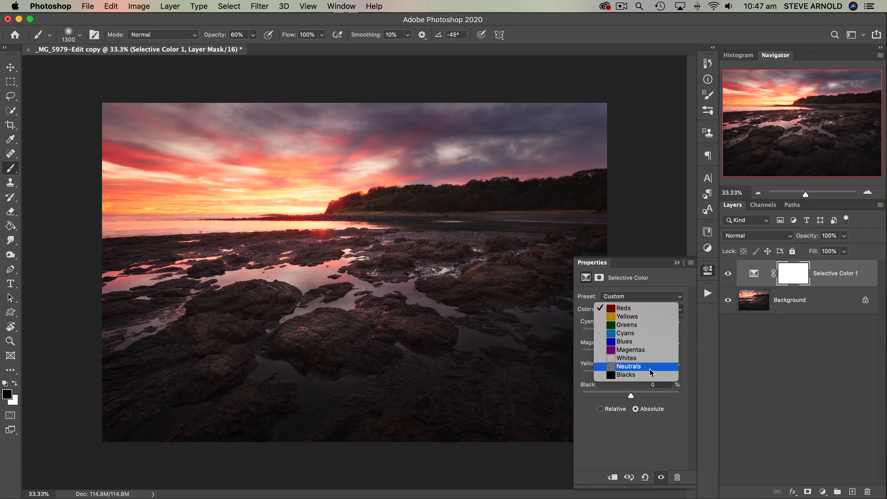
{"action": "left_click", "coordinate": [617, 368]}
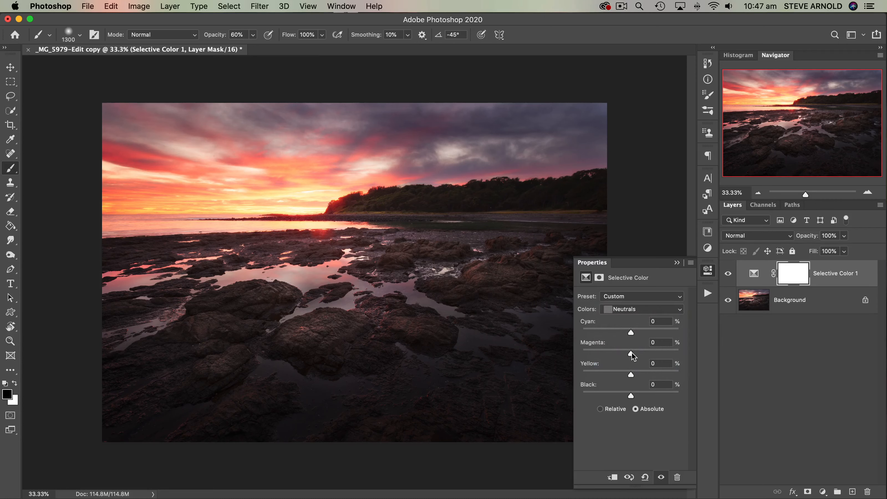
{"action": "left_click_drag", "start_coordinate": [631, 355], "coordinate": [636, 355]}
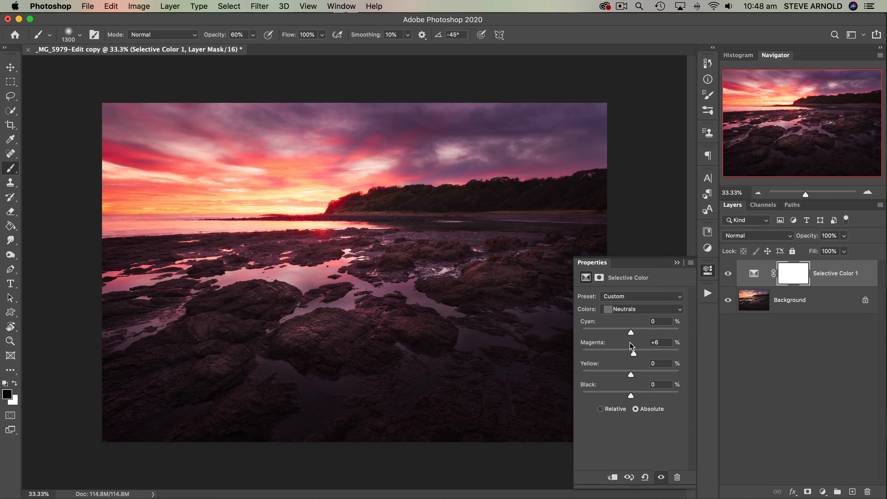
{"action": "left_click", "coordinate": [632, 310]}
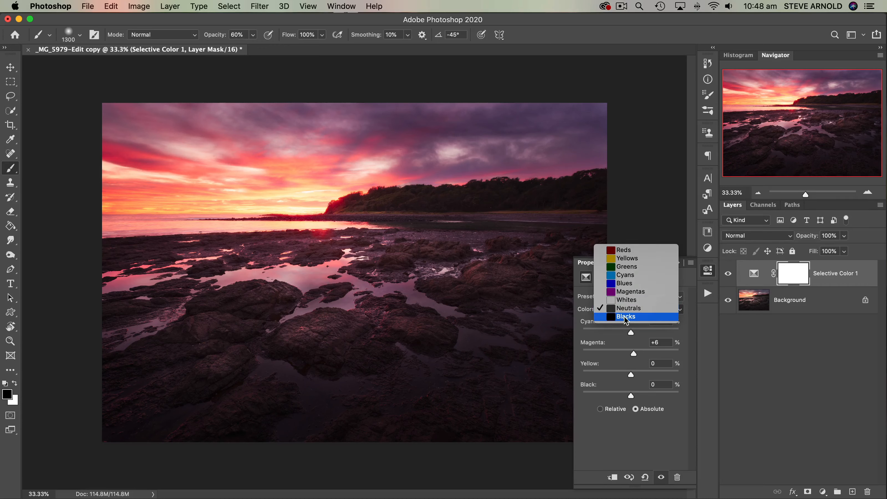